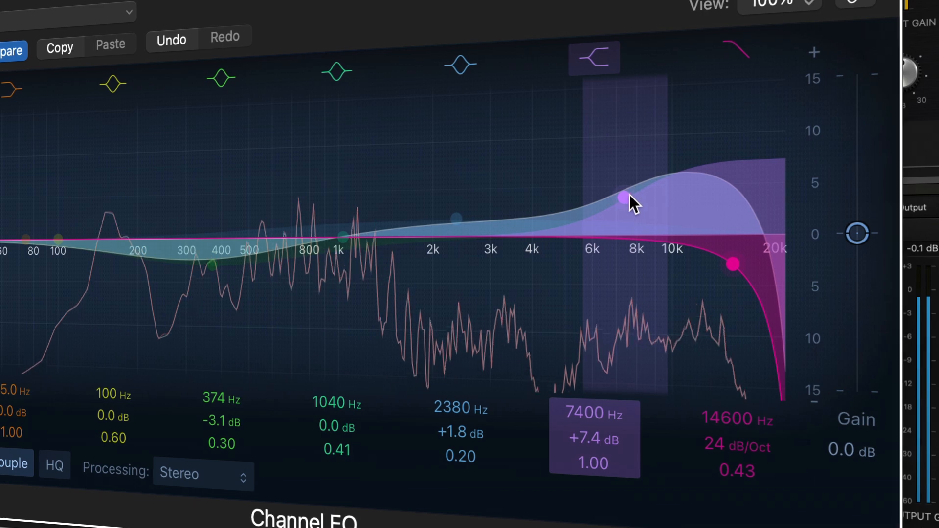
Step: Raise the Channel EQ's high-shelf boost near 7.4 kHz and shift the band slightly lower in frequency
mouse_move(630, 195)
mouse_down()
mouse_move(618, 172)
mouse_move(616, 184)
mouse_up()
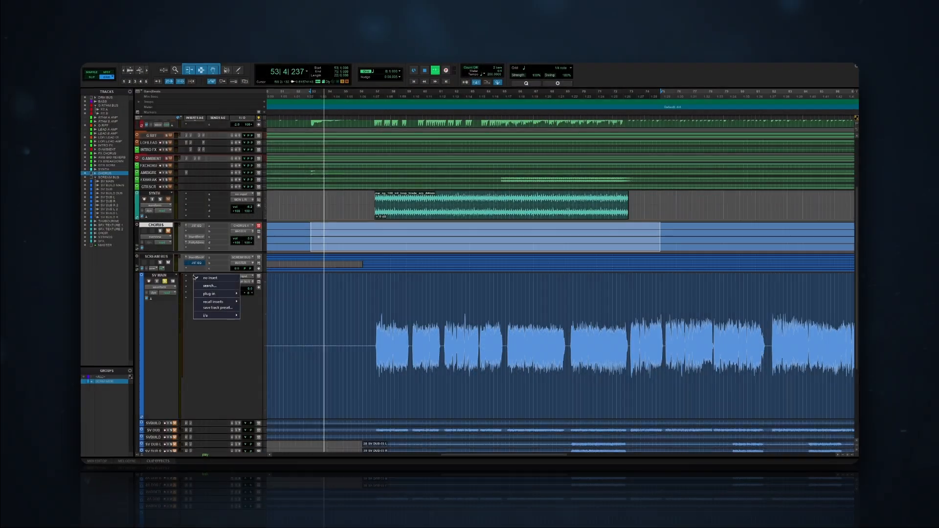
Step: Insert Gain Reduction Deluxe (mono) on the first insert of the SV MAIN vocal track and reposition its plug-in window
click(190, 277)
text(gain)
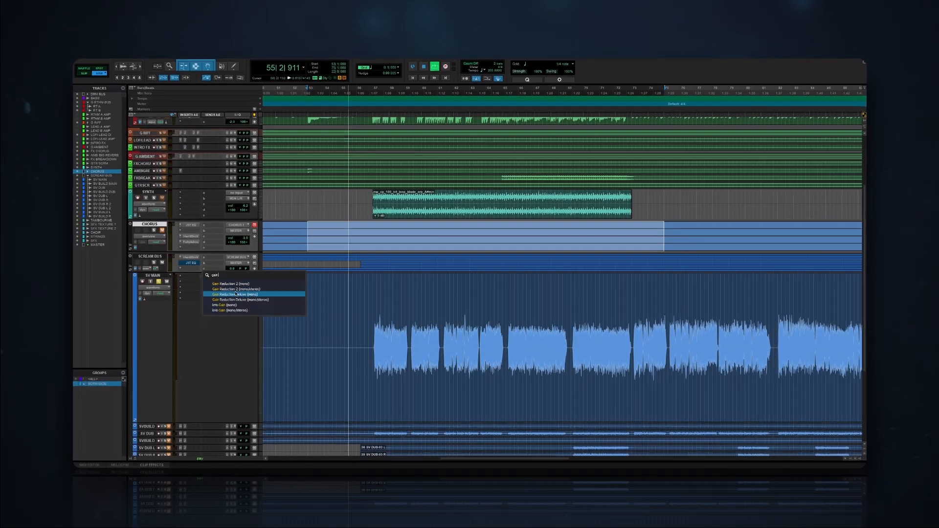
click(240, 294)
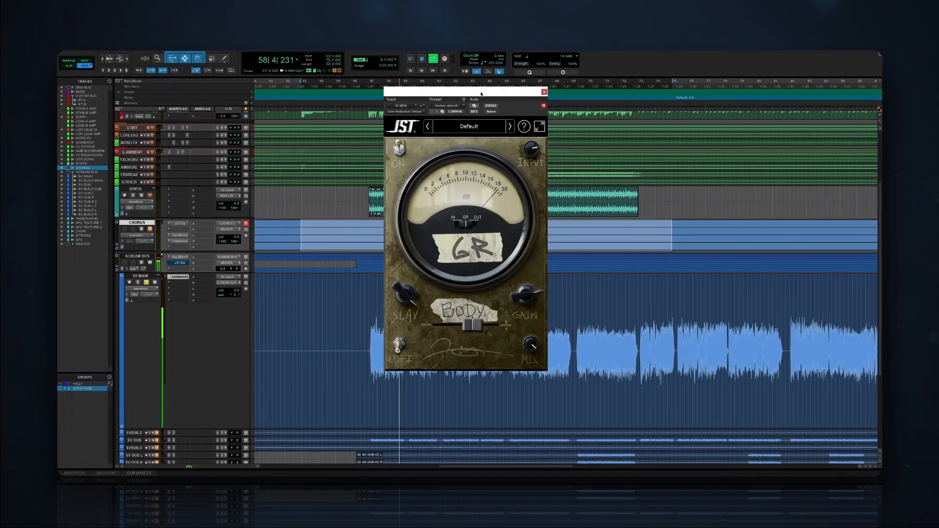
drag(481, 95, 500, 108)
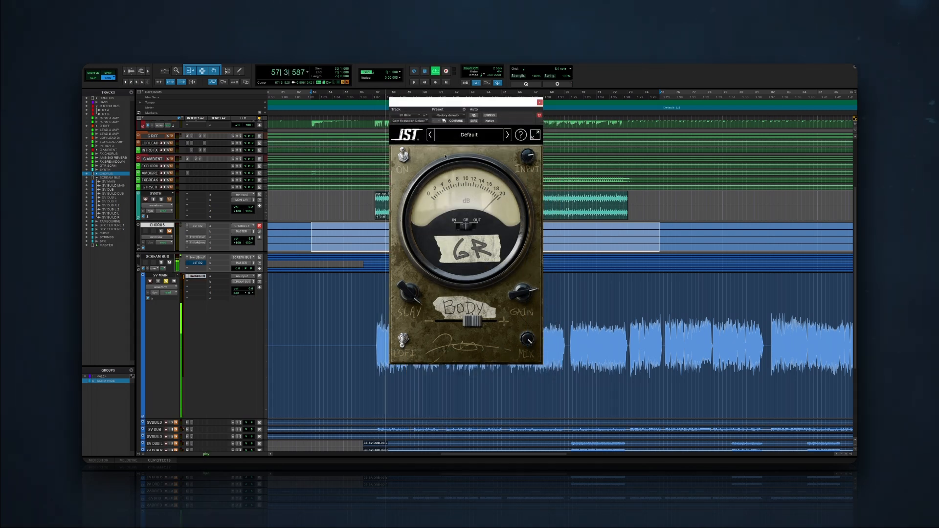
drag(480, 103, 498, 119)
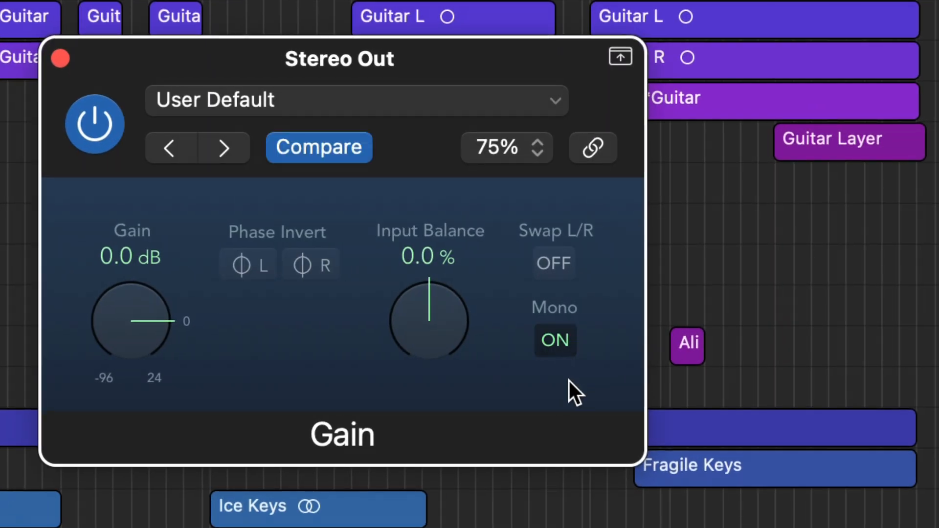
Step: Toggle the Mono option of the Gain plug-in on the Stereo Out channel
click(555, 340)
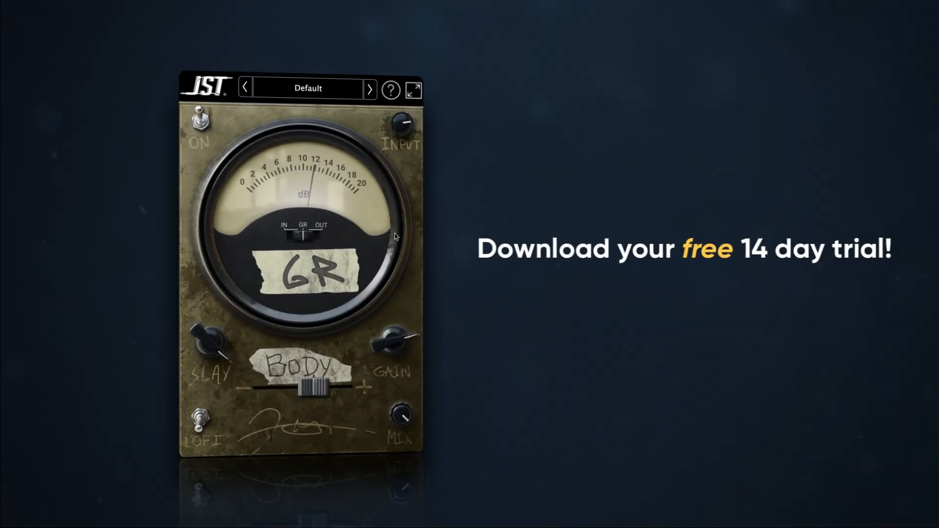
mouse_move(222, 358)
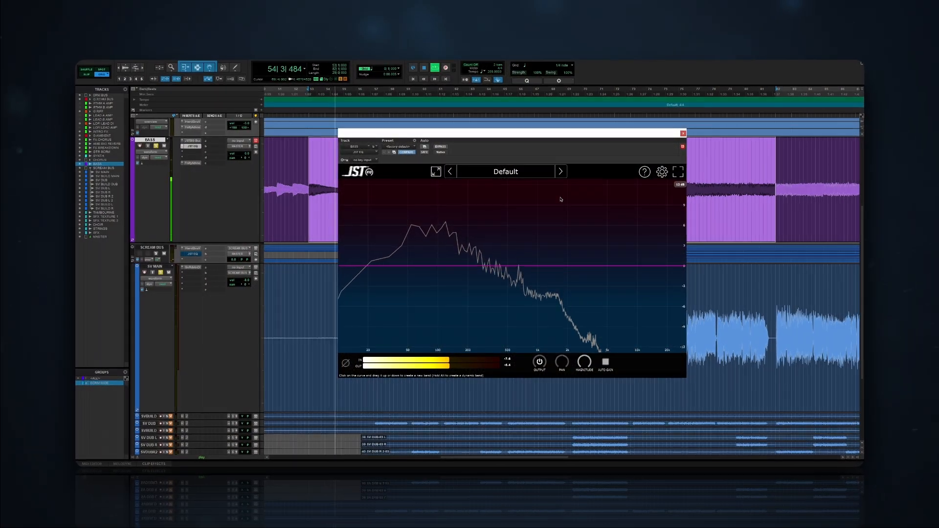
Step: Shape the BASS track's EQ with a gentle cut near 500 Hz, a 1.1 dB cut at 1647.8 Hz and a high-end roll-off
drag(508, 266, 507, 285)
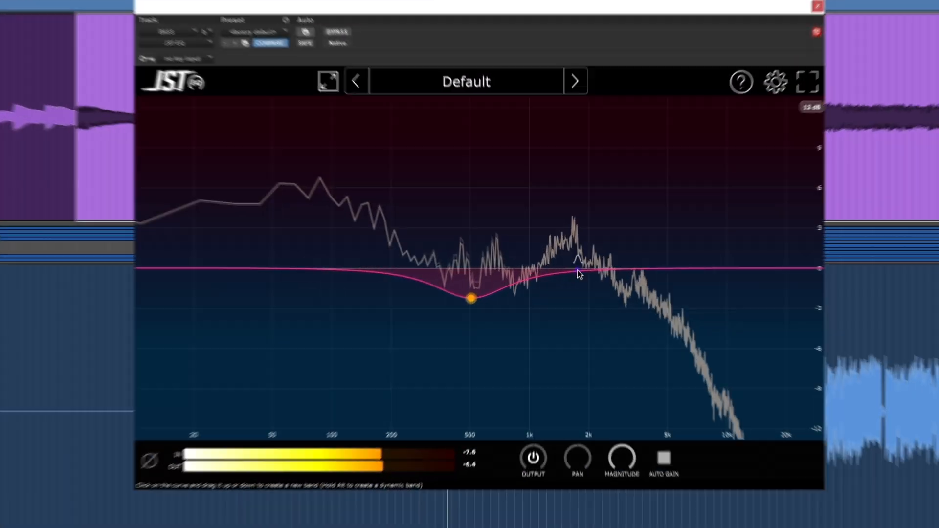
mouse_move(579, 273)
mouse_down()
mouse_move(567, 149)
mouse_move(578, 122)
mouse_move(577, 284)
mouse_up()
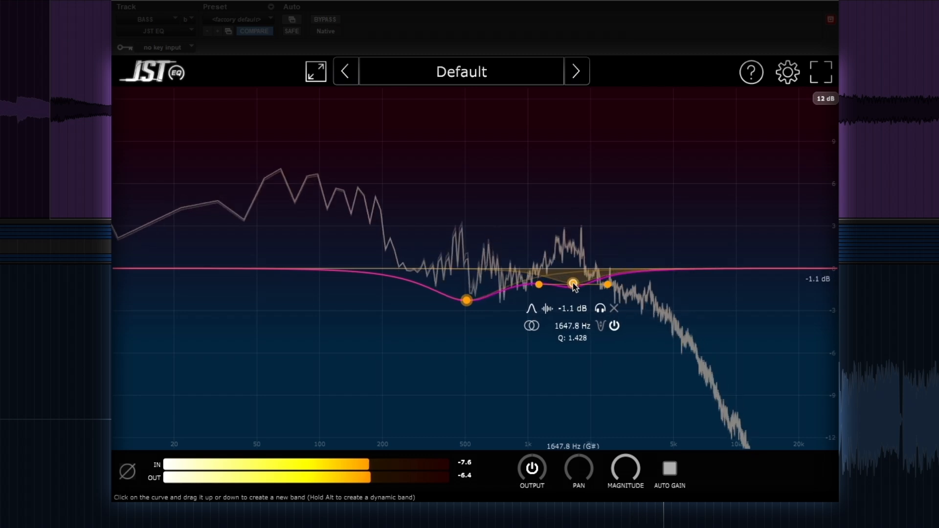
drag(751, 274, 695, 276)
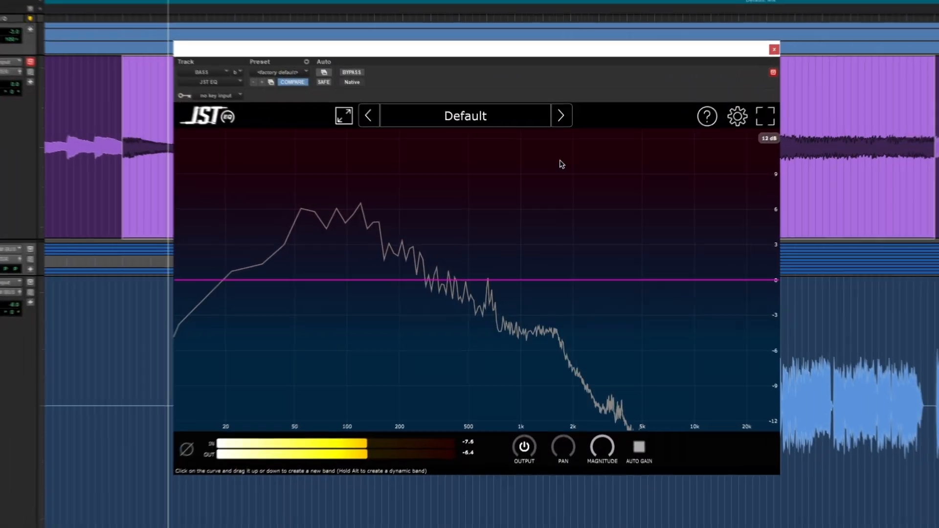
Step: Sweep a boosted bass EQ band near 486 Hz, settle it as a roughly 2.3 dB cut near 500 Hz, and cut about 1 dB near 1.6 kHz
drag(458, 282, 458, 135)
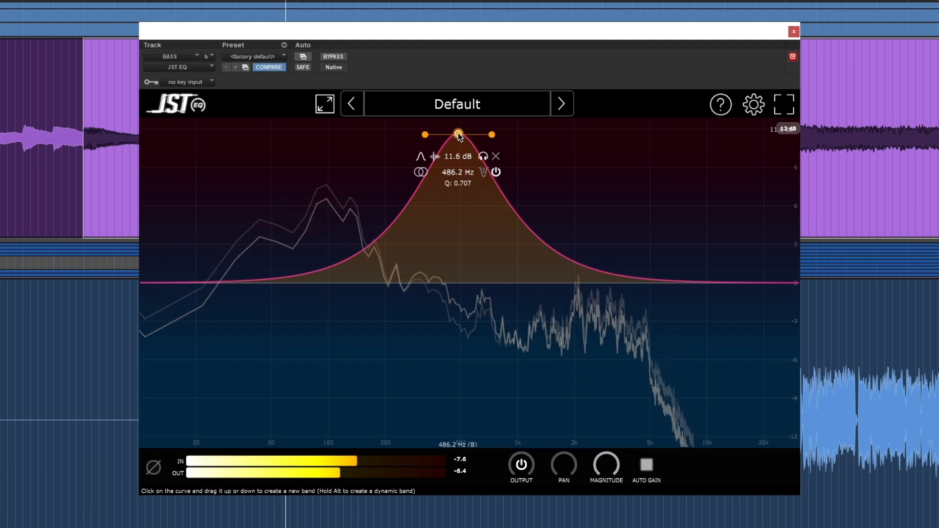
drag(462, 116, 461, 269)
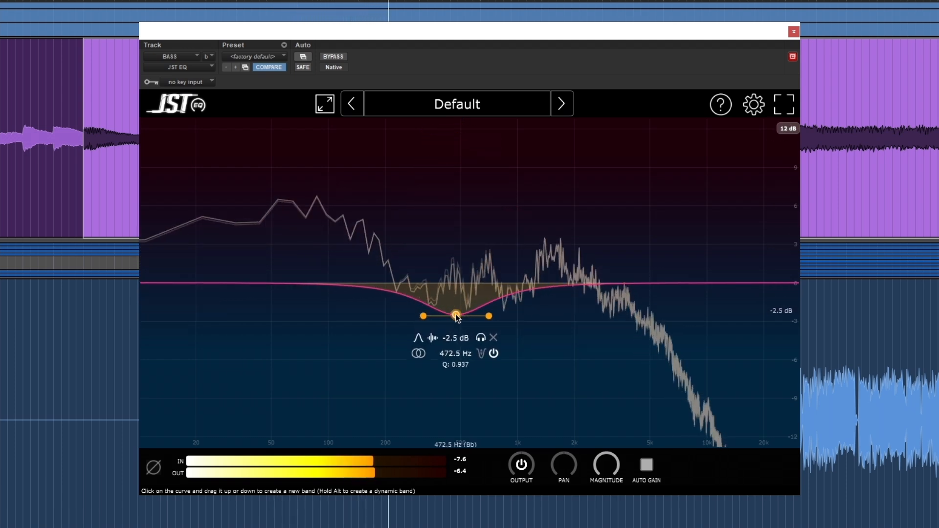
mouse_move(562, 283)
mouse_down()
mouse_move(566, 181)
mouse_move(538, 161)
mouse_move(563, 150)
mouse_move(559, 298)
mouse_up()
Step: Add an 18 dB/oct low-pass filter to the bass EQ and set its cutoff to 6174.6 Hz
click(783, 283)
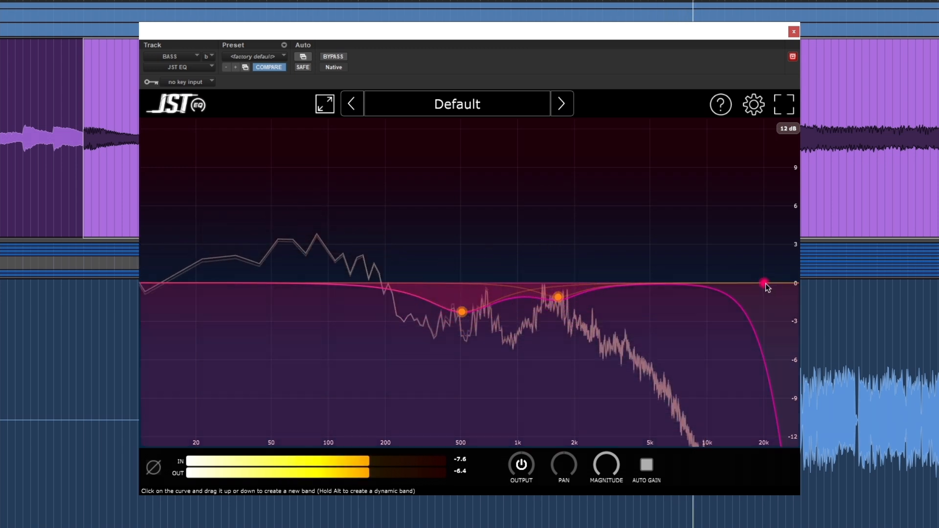
drag(765, 283, 670, 288)
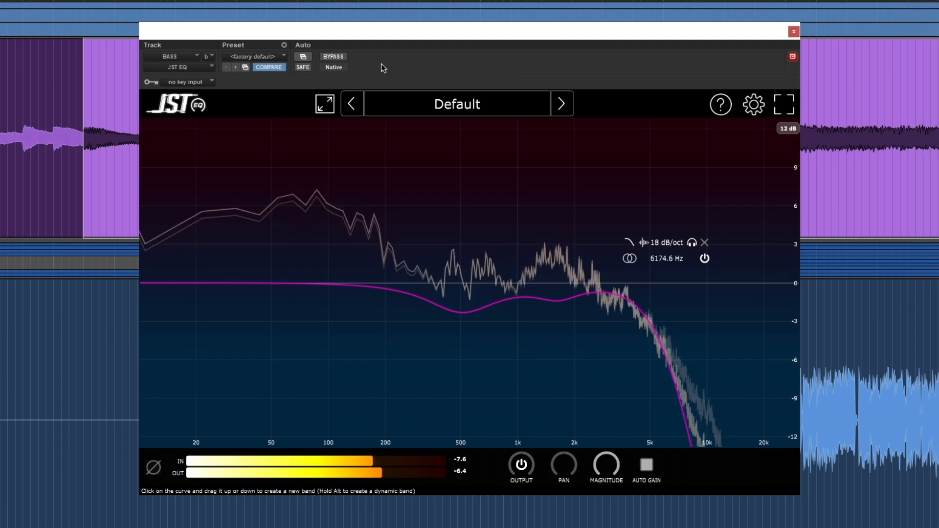
Step: Toggle the bass EQ's bypass repeatedly to compare the sound with and without the EQ
click(333, 57)
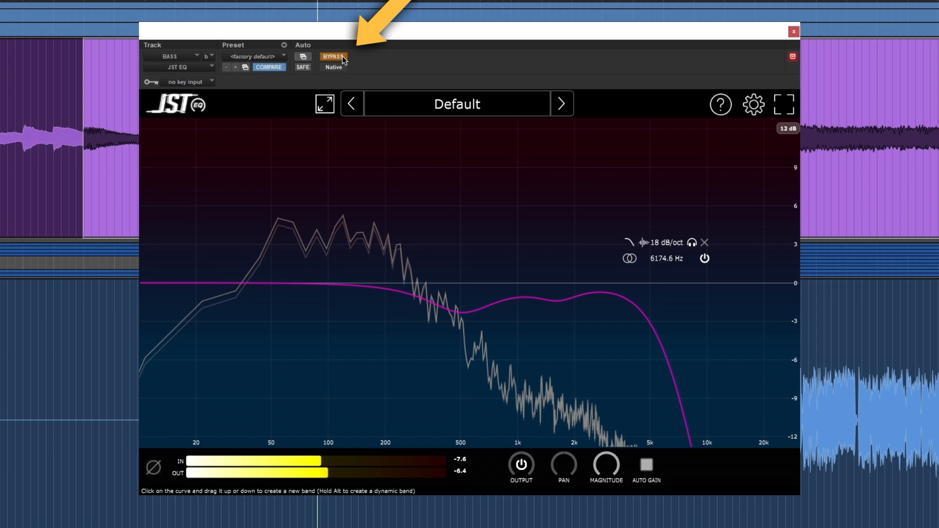
click(344, 59)
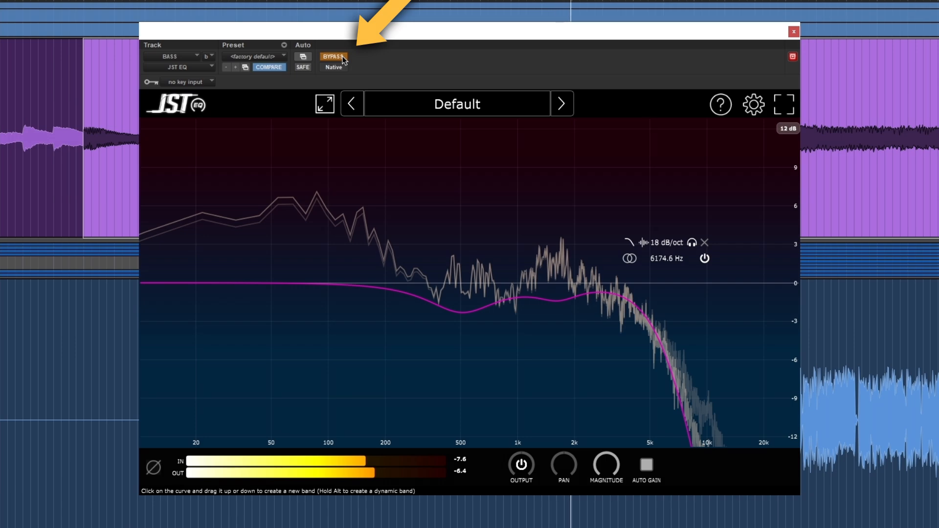
click(333, 57)
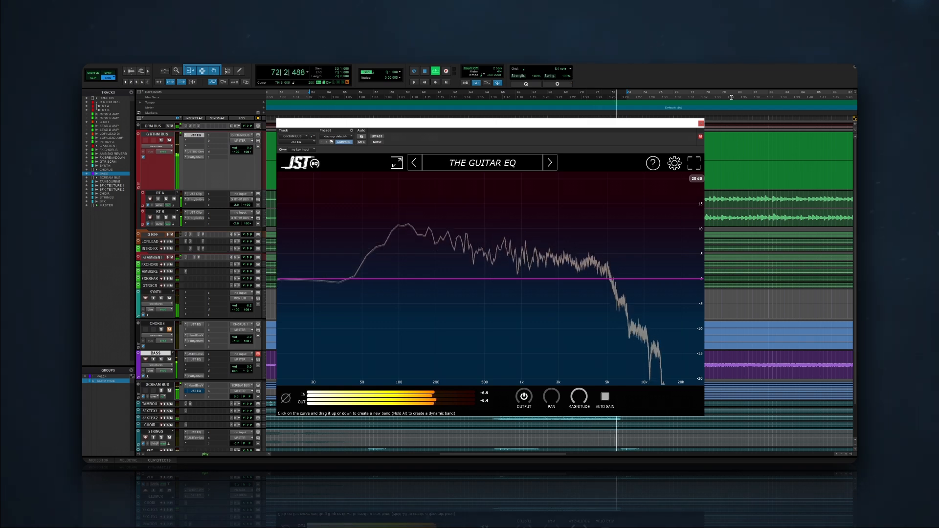
Step: Raise the rhythm guitar bus fader to balance it against the mix during playback
key(space)
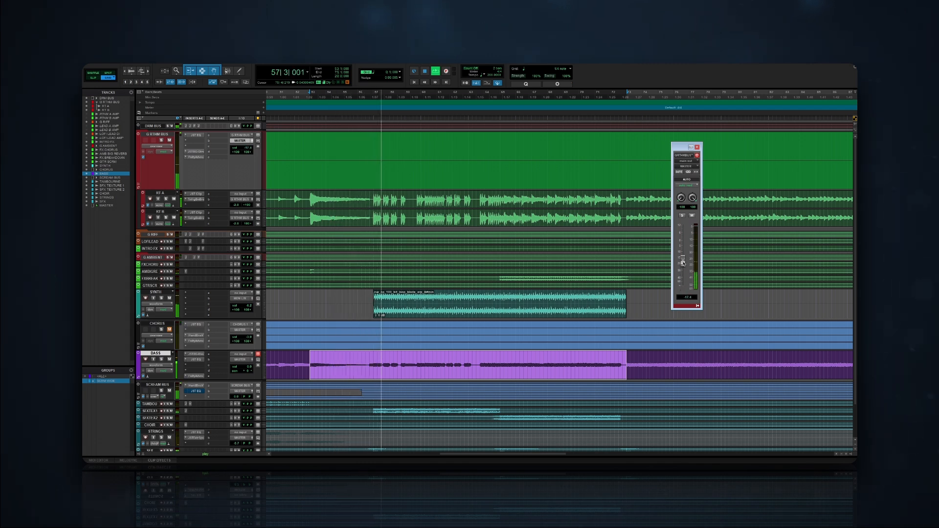
drag(683, 259, 685, 254)
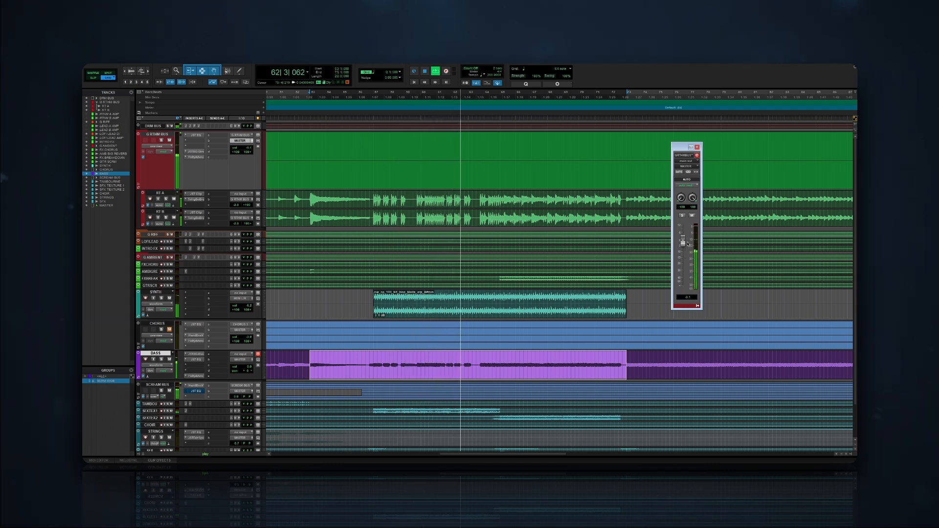
drag(688, 244, 688, 243)
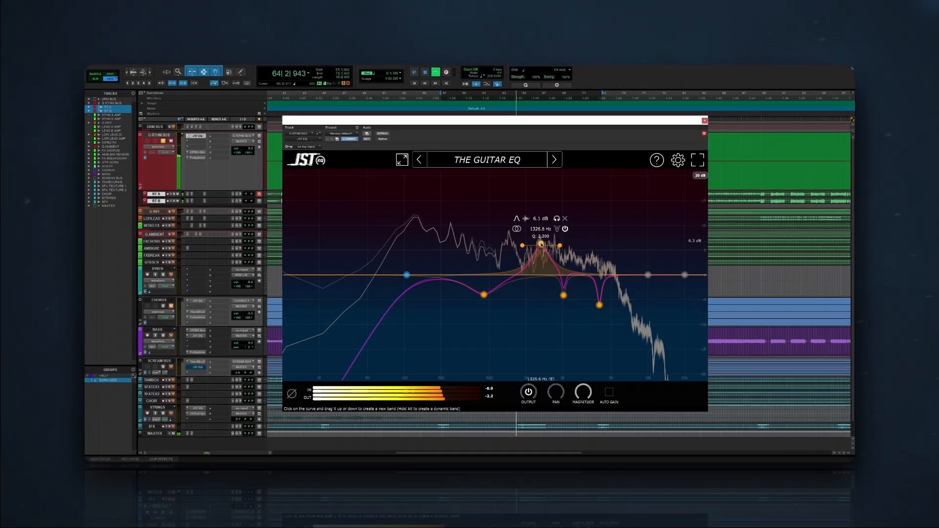
Step: Set a guitar EQ band to a slight cut near 3.4 kHz and move the 10 kHz band to a boost of about 2.4 dB near 1.1 kHz
drag(569, 249, 600, 285)
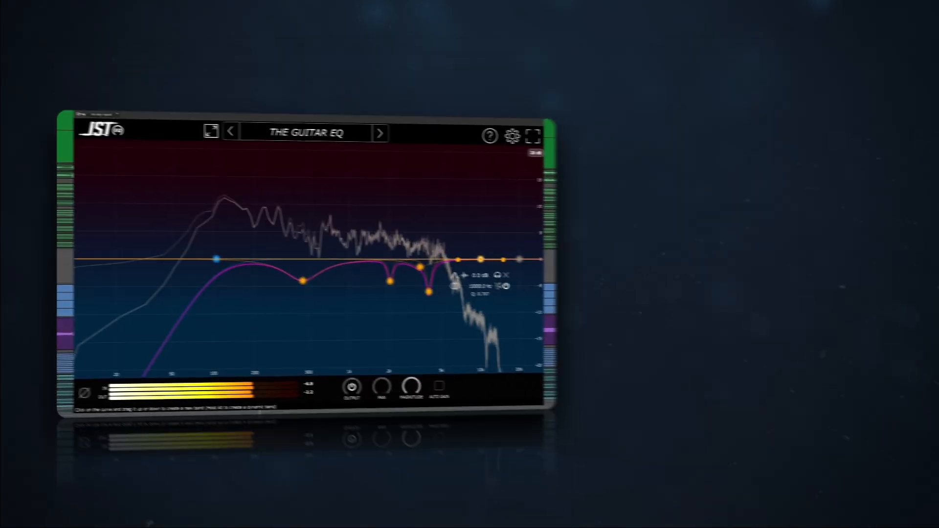
drag(483, 260, 332, 246)
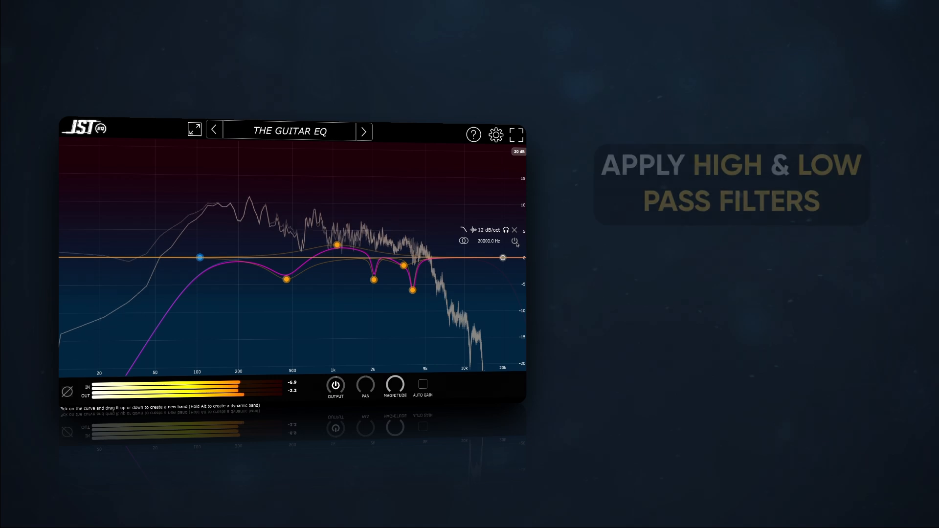
Step: Enable the guitar EQ's 12 dB/oct low-pass filter and lower its cutoff to around 9 kHz
click(515, 242)
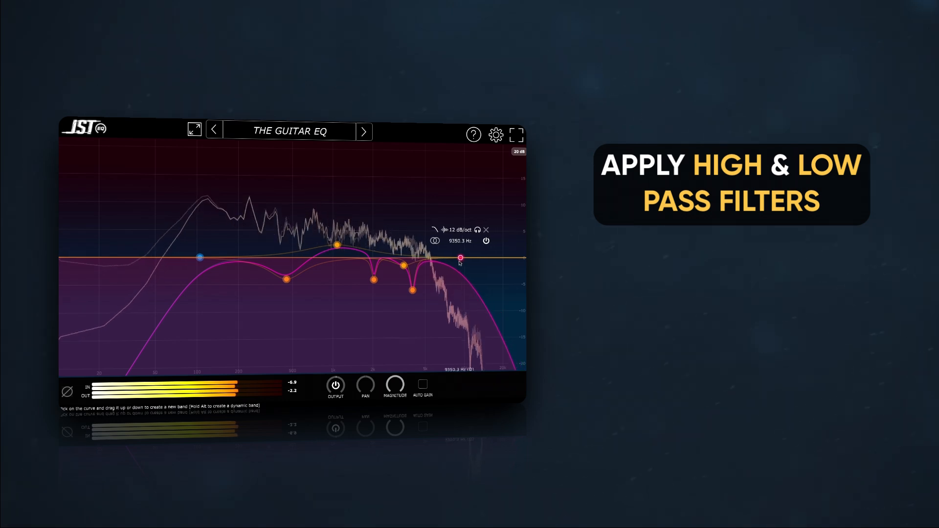
drag(455, 263, 456, 263)
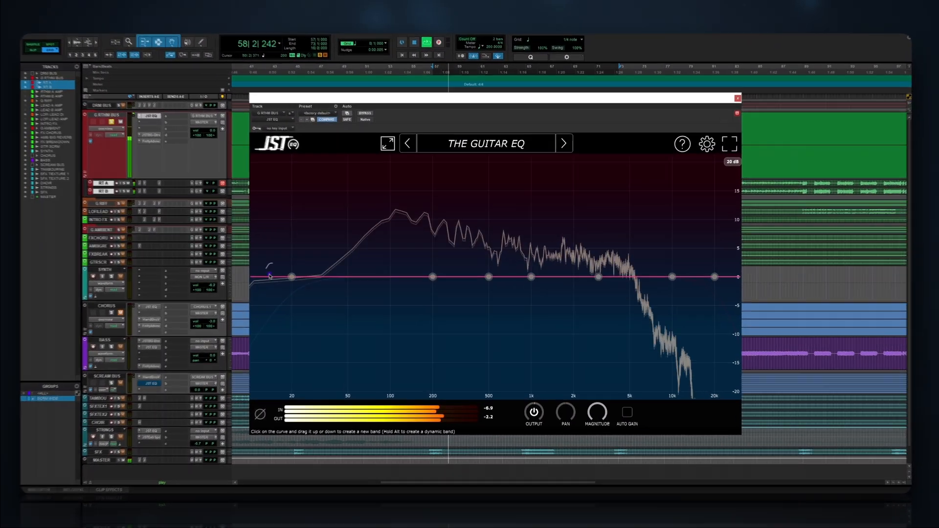
Step: Enable the guitar EQ's 12 dB/oct high-pass filter and solo-sweep its cutoff up to 104.8 Hz
mouse_move(292, 277)
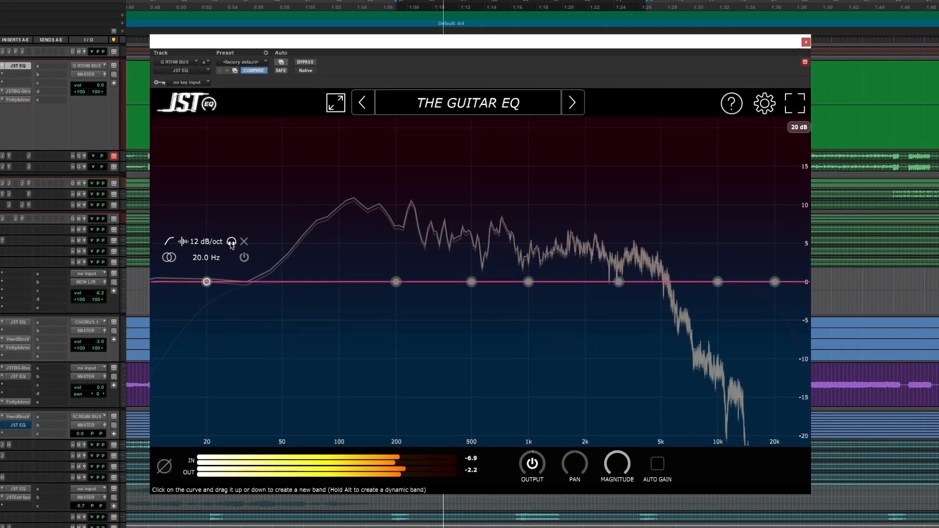
click(243, 258)
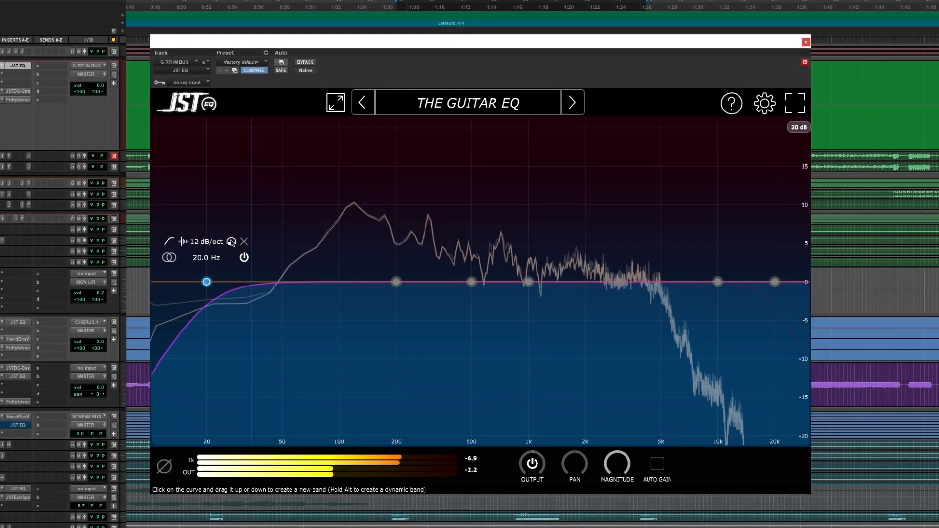
drag(232, 243, 370, 235)
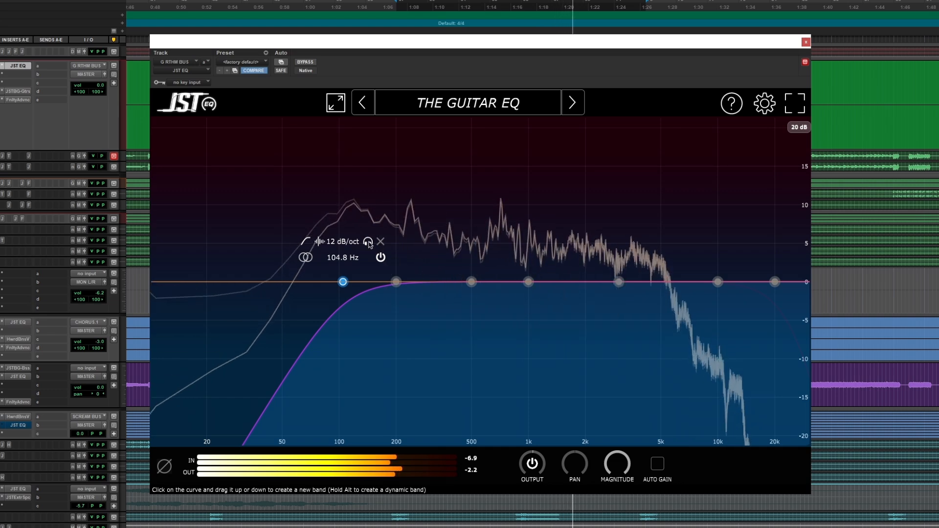
Step: Sweep the guitar EQ's 200 Hz band upward with a boost, and settle it as a 4 dB cut at 450.6 Hz
mouse_move(397, 284)
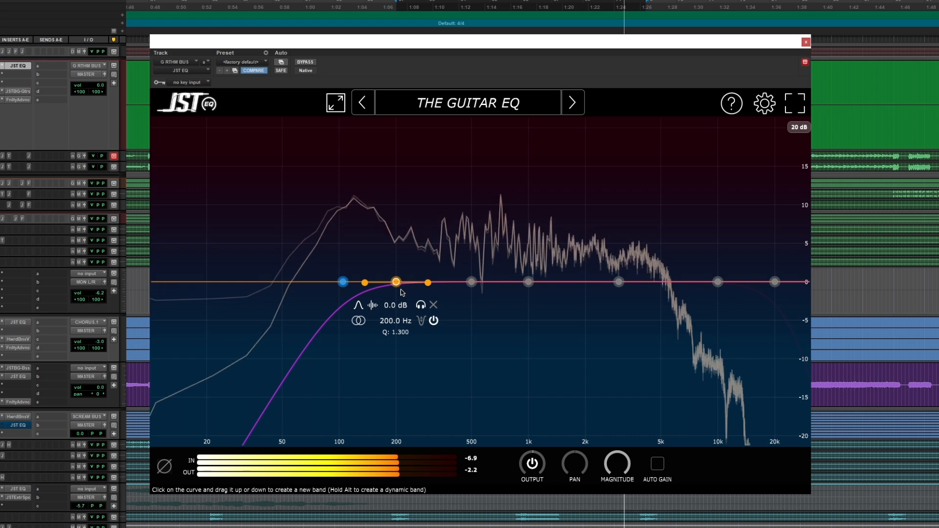
drag(397, 282, 444, 214)
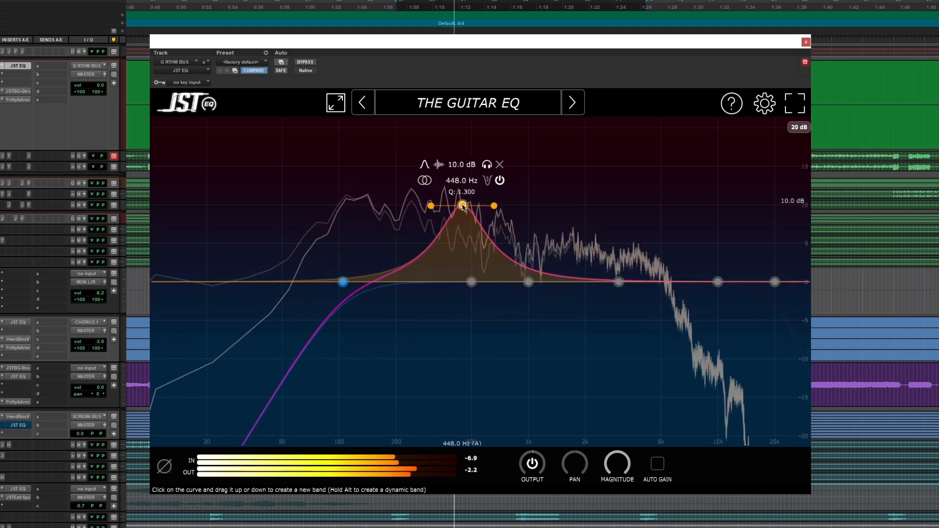
drag(461, 285, 464, 315)
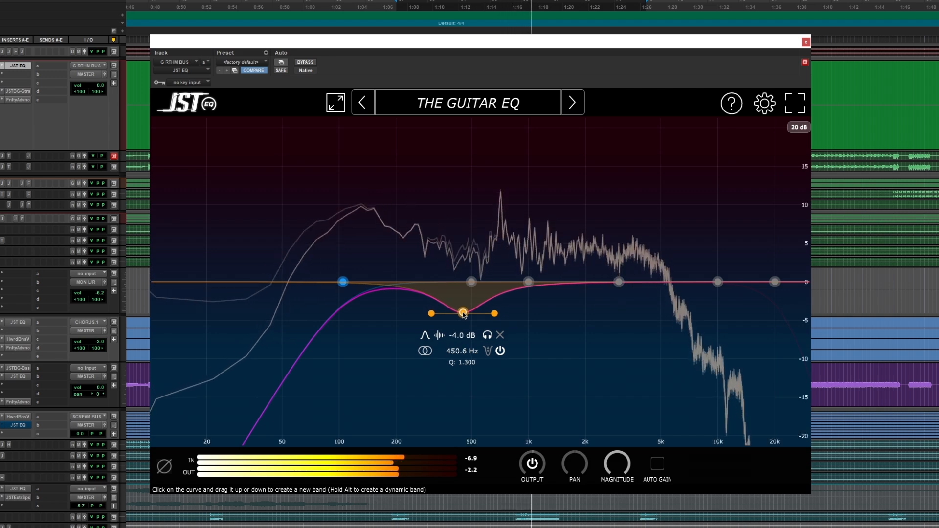
Step: Sweep the narrow 500 Hz guitar EQ band upward with a boost, and settle it as a 4.1 dB cut at 2029.2 Hz
click(473, 283)
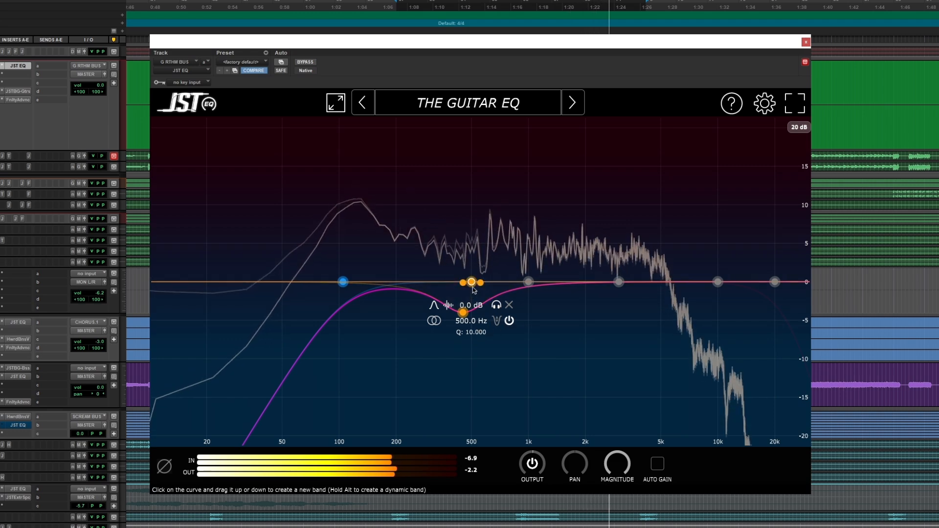
drag(471, 279, 473, 263)
drag(491, 211, 603, 237)
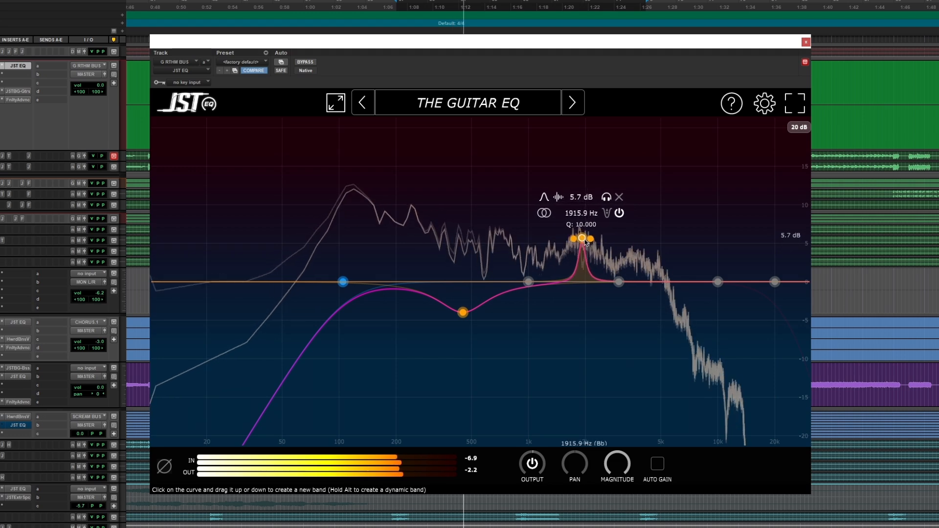
drag(586, 289, 588, 316)
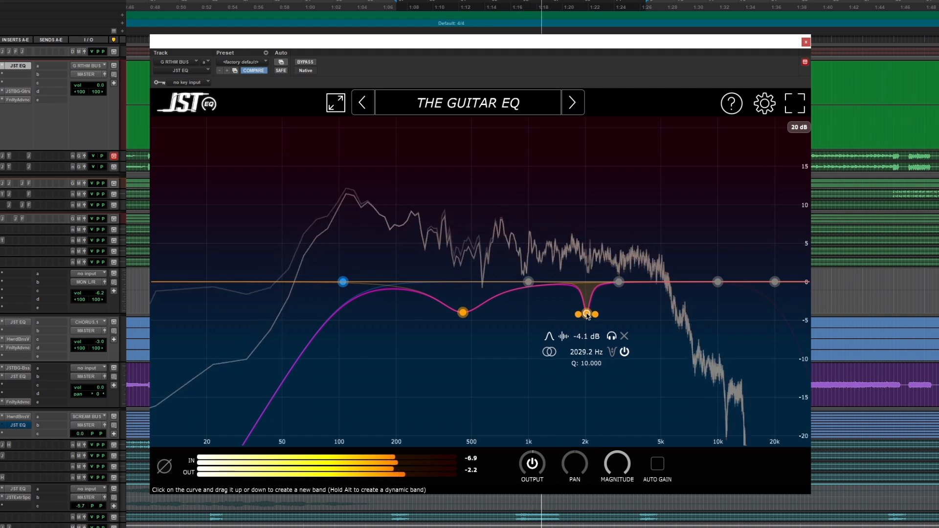
Step: Sweep the guitar EQ's 1 kHz band upward with a boost, and settle it as a 6.1 dB cut at 3996.3 Hz
drag(529, 283, 561, 229)
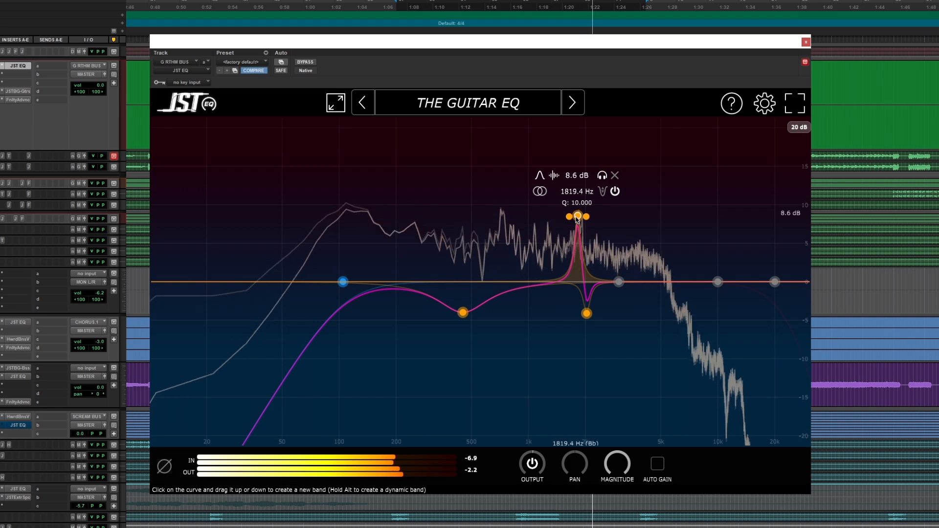
drag(577, 218, 648, 202)
drag(659, 200, 644, 331)
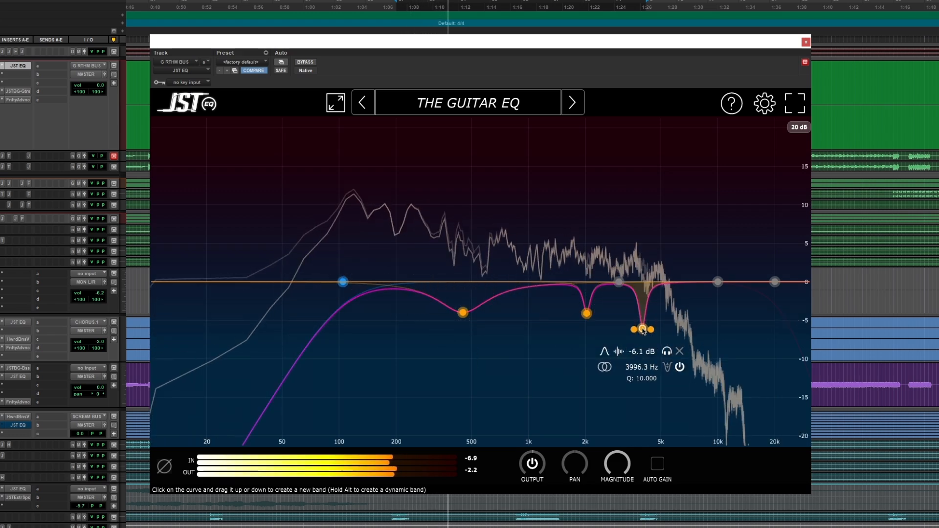
Step: Sweep the guitar EQ's next unused band around 3 kHz with a boost, and settle it as a 1.5 dB cut at 3422.2 Hz
drag(620, 282, 548, 255)
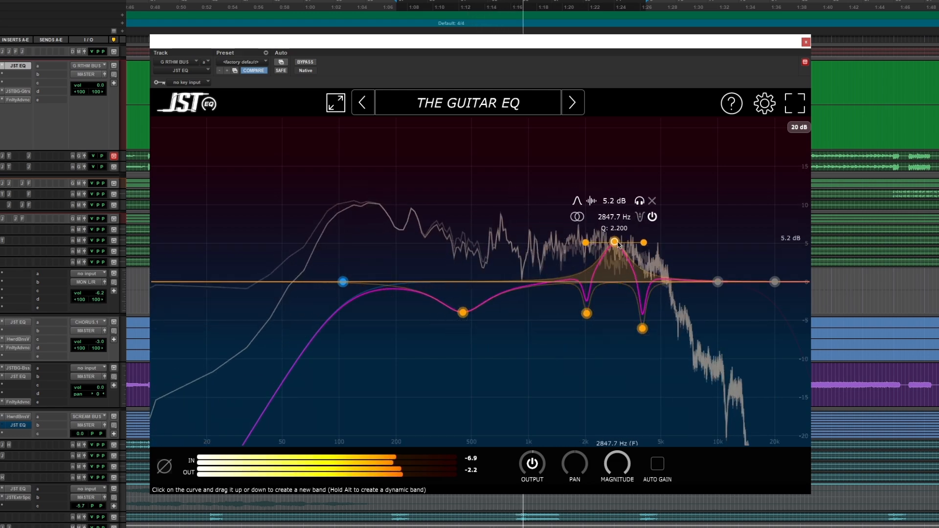
drag(618, 244, 630, 296)
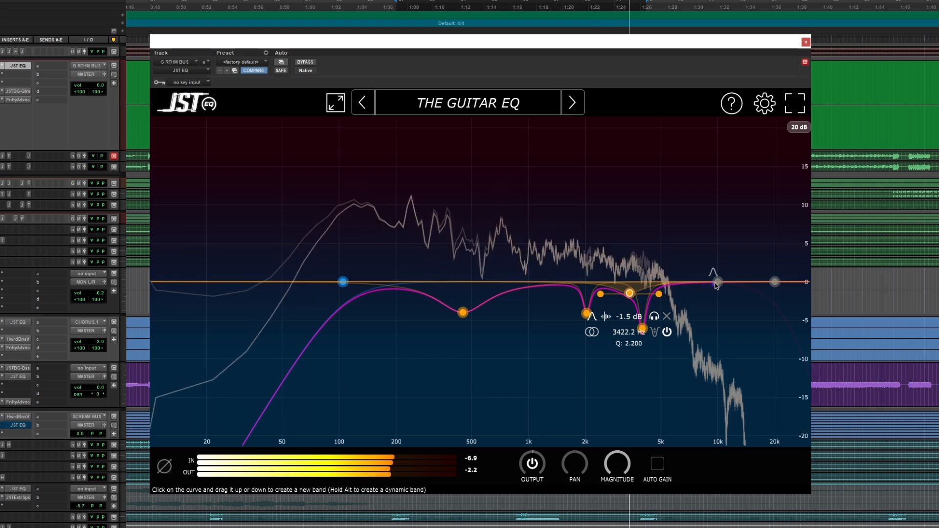
Step: Enable the guitar EQ's 10 kHz band and bring it down to a 2.3 dB boost at 1072.6 Hz
click(755, 321)
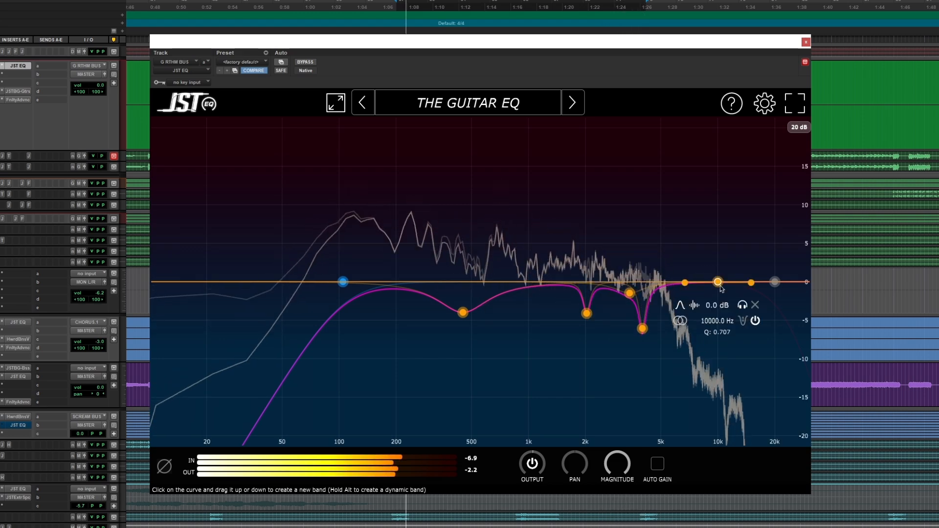
drag(720, 287, 533, 266)
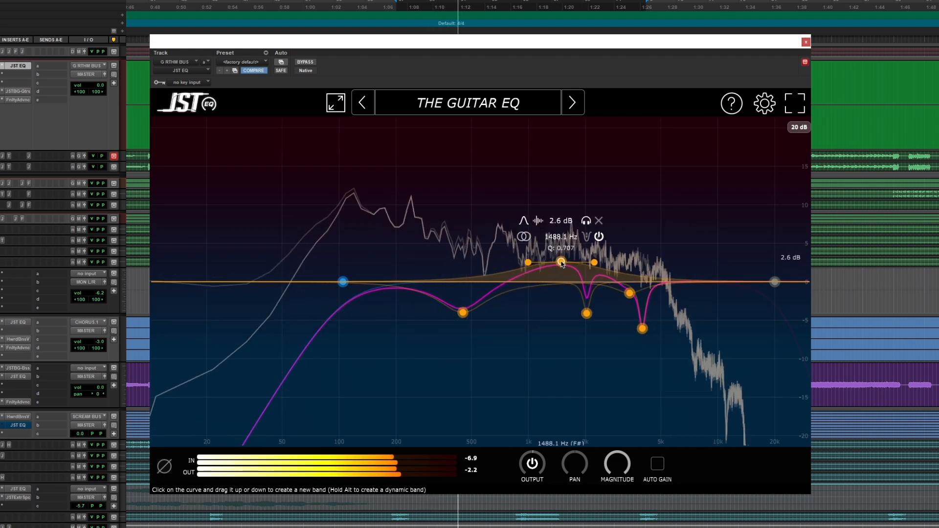
drag(540, 264, 536, 265)
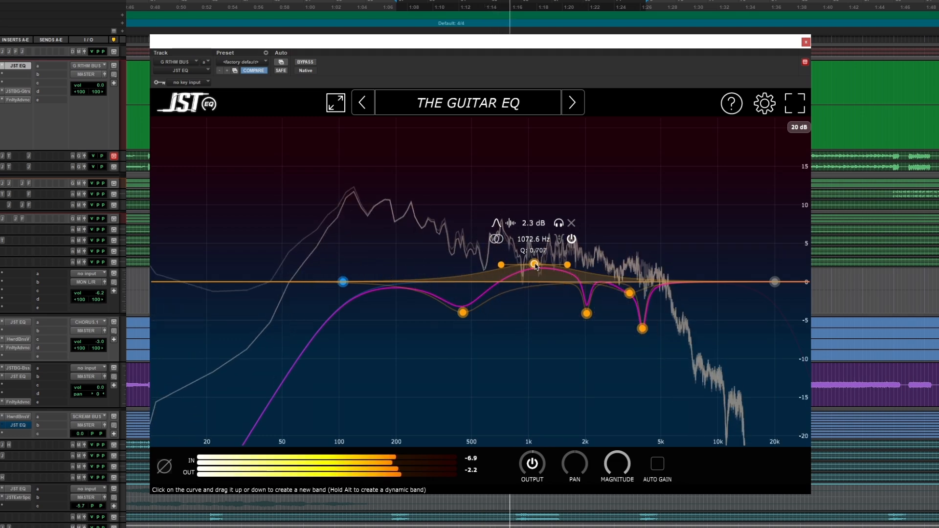
Step: Enable the guitar EQ's 12 dB/oct low-pass filter and lower its cutoff to 8529.3 Hz
click(775, 283)
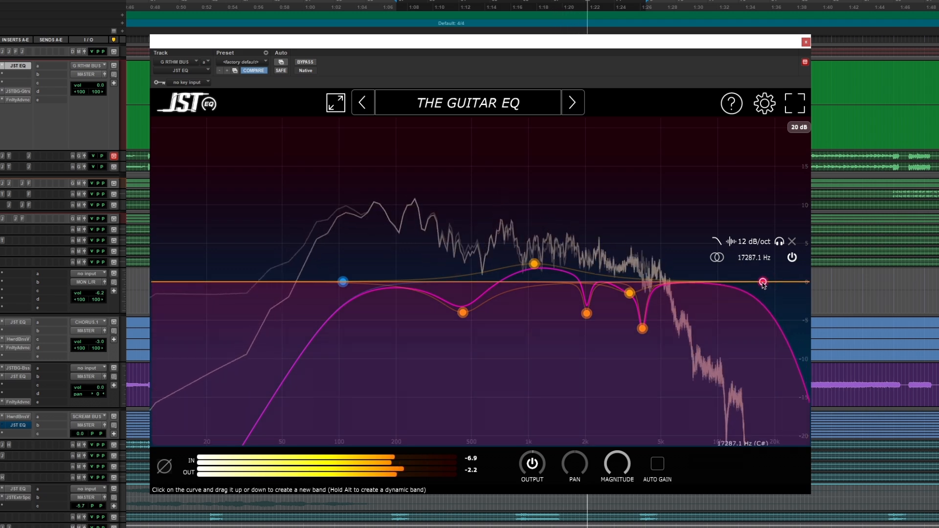
drag(756, 283, 702, 289)
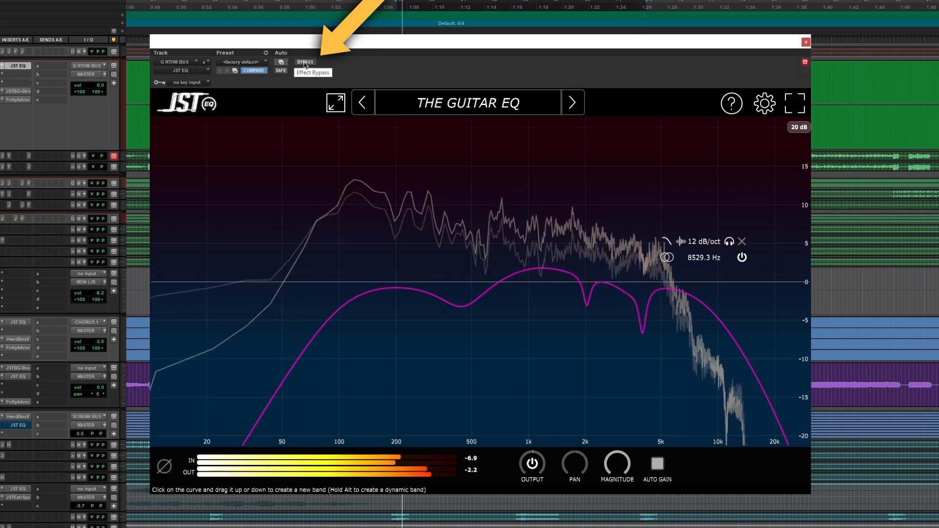
Step: Bypass and re-enable the guitar EQ to compare the sound, and stop playback
click(305, 63)
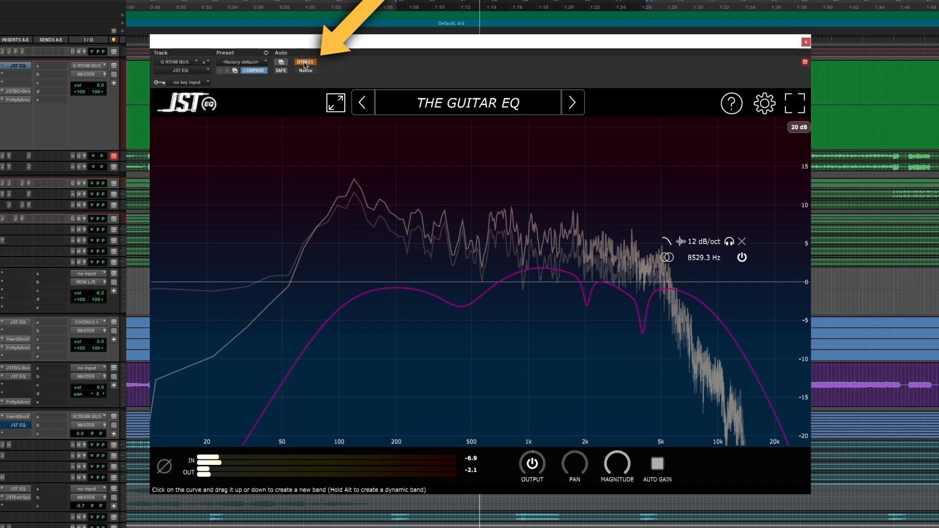
click(304, 63)
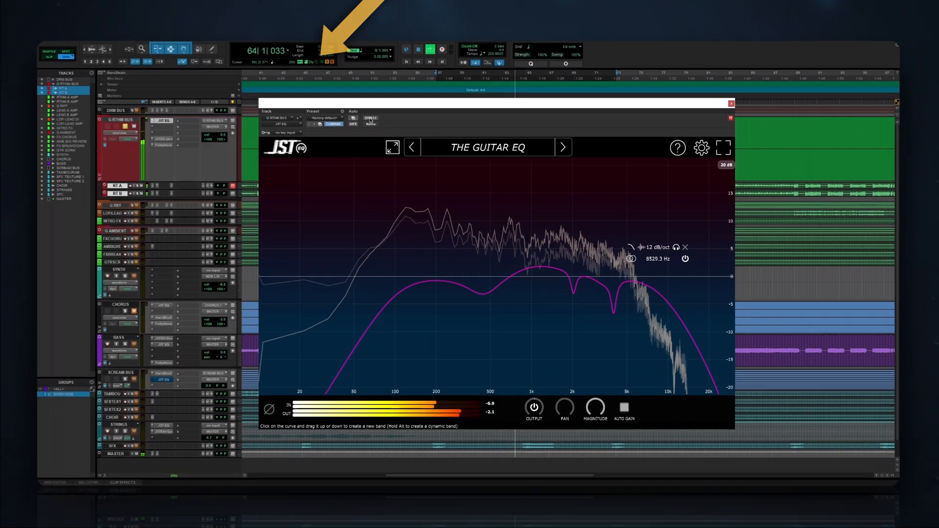
key(space)
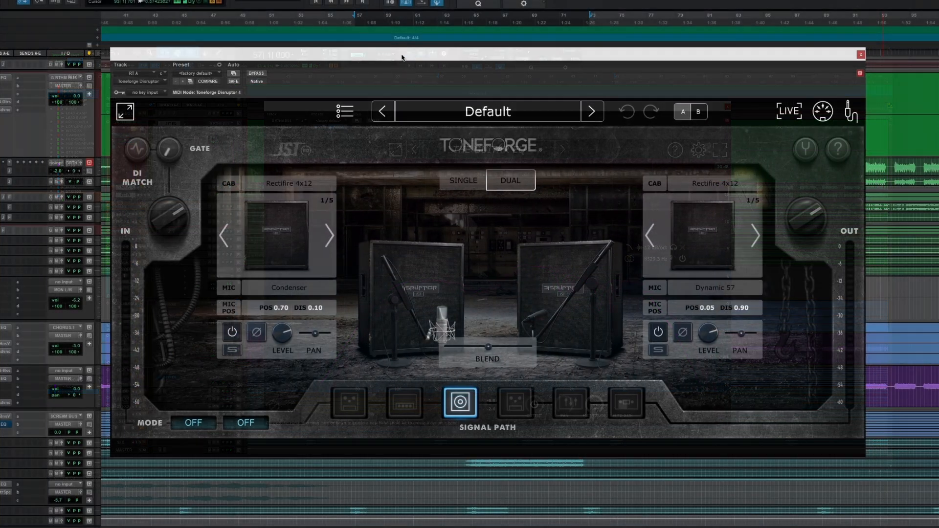
Step: Try the Toneforge amp with a single Rectifire 4x12 cabinet, auditioning mics up to Dynamic 57
drag(402, 57, 397, 58)
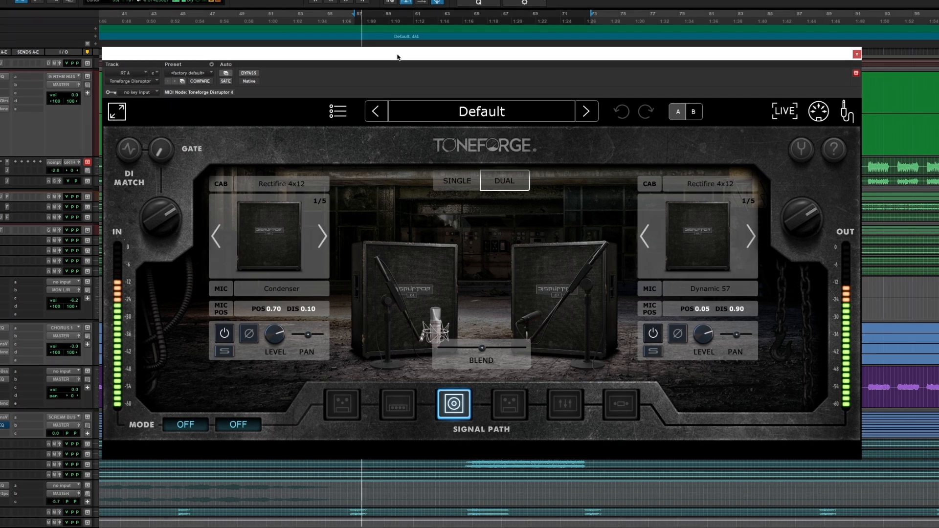
click(469, 182)
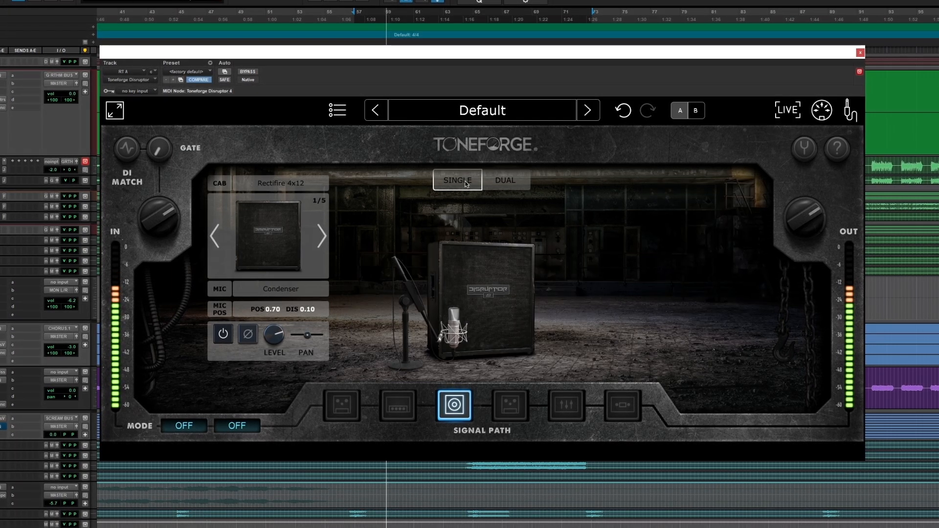
click(280, 288)
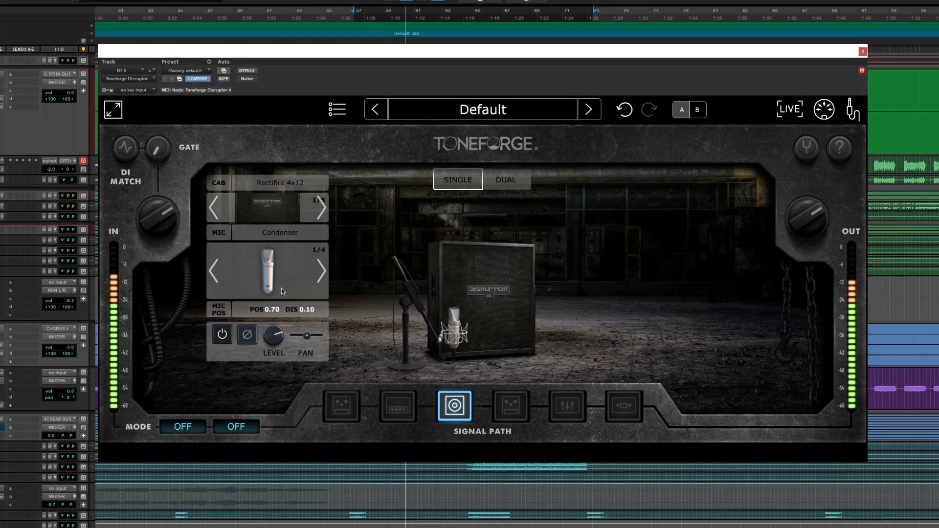
click(321, 259)
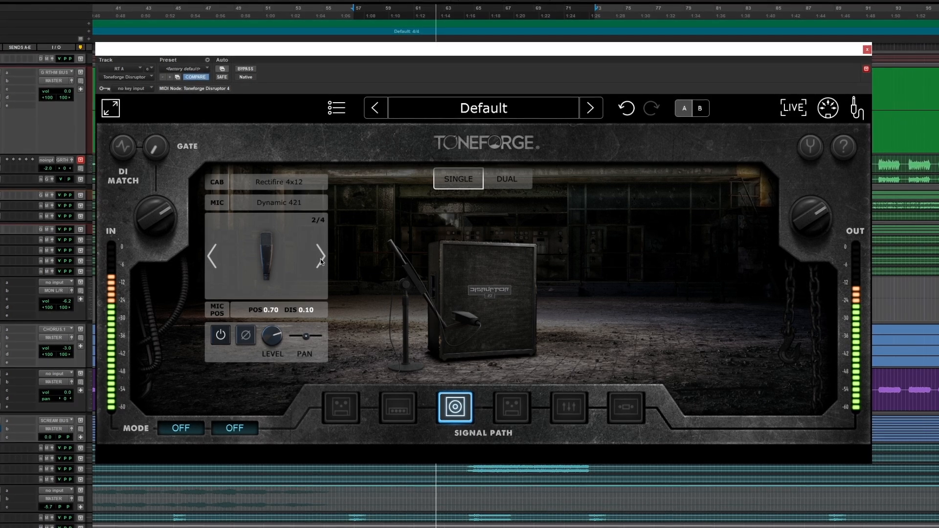
click(321, 259)
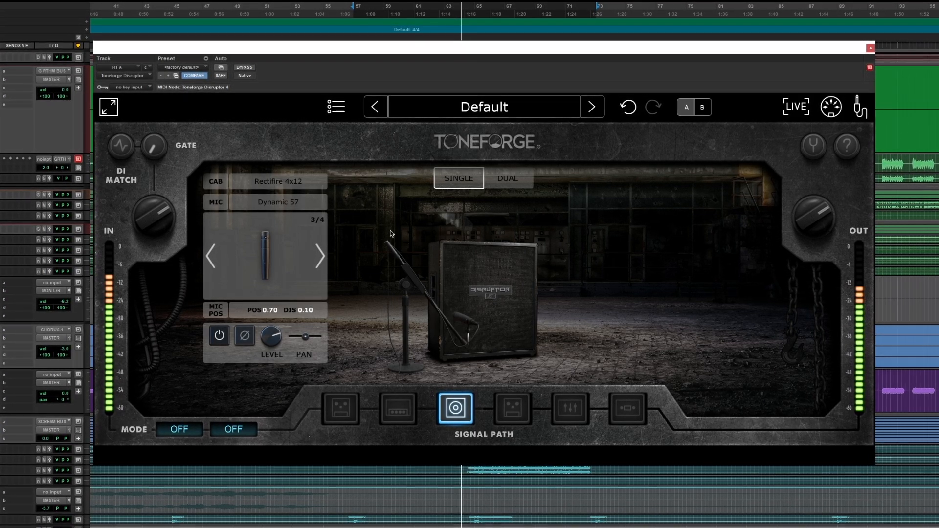
Step: Try dual cabinets with a Ribbon mic on the second one, and audition another model for that cabinet
click(507, 180)
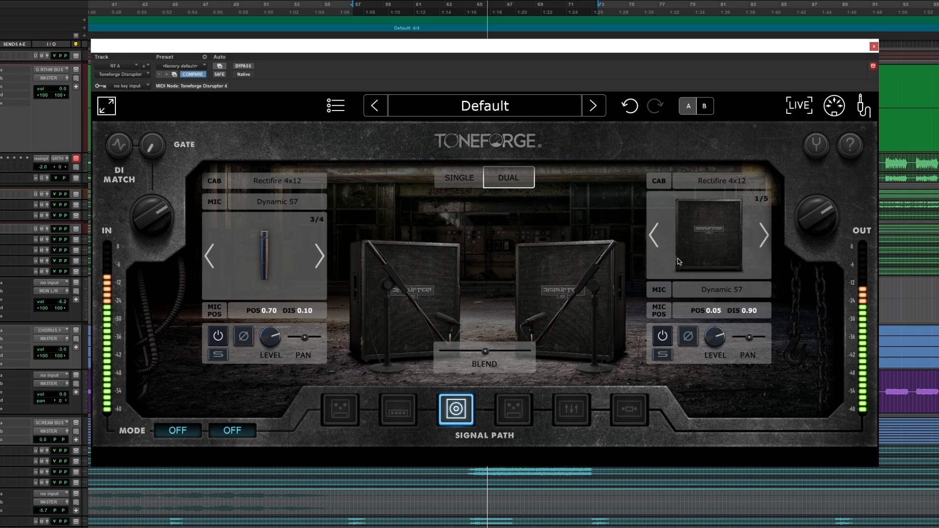
click(722, 290)
click(766, 260)
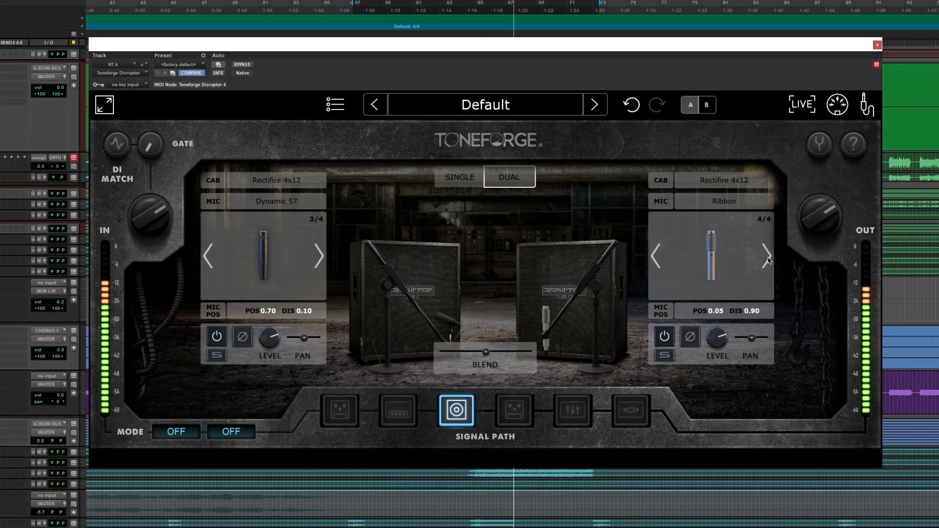
click(729, 190)
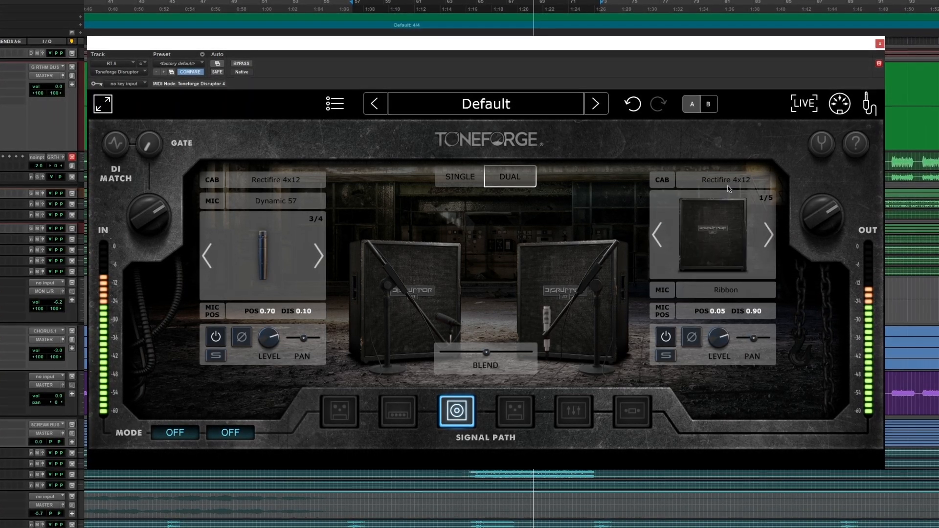
click(770, 237)
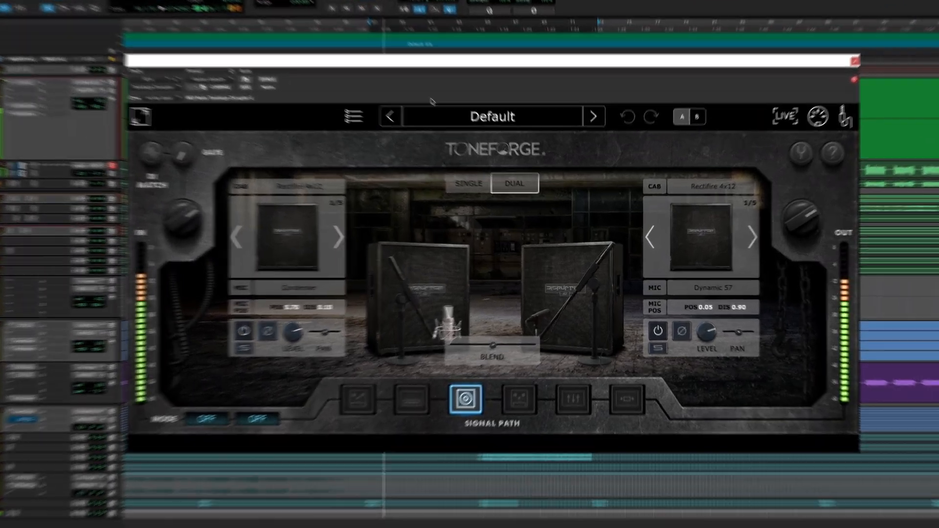
Step: Switch the Toneforge amp to a single Rectifire 4x12 cabinet and change its mic to Dynamic 57
click(469, 183)
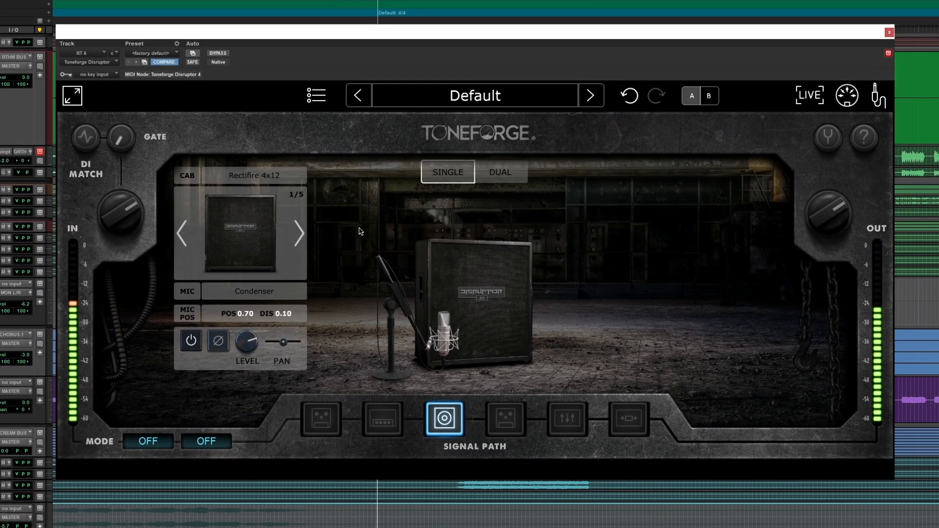
click(257, 292)
click(299, 256)
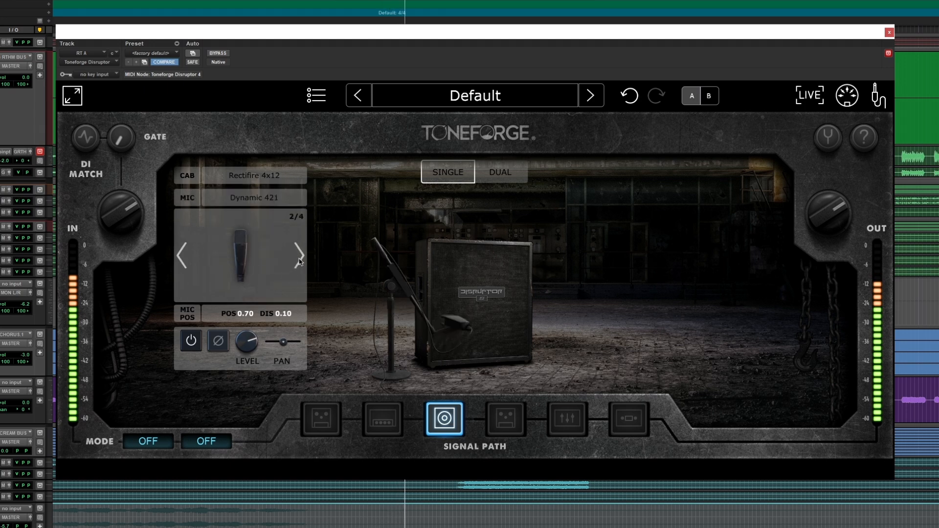
click(299, 256)
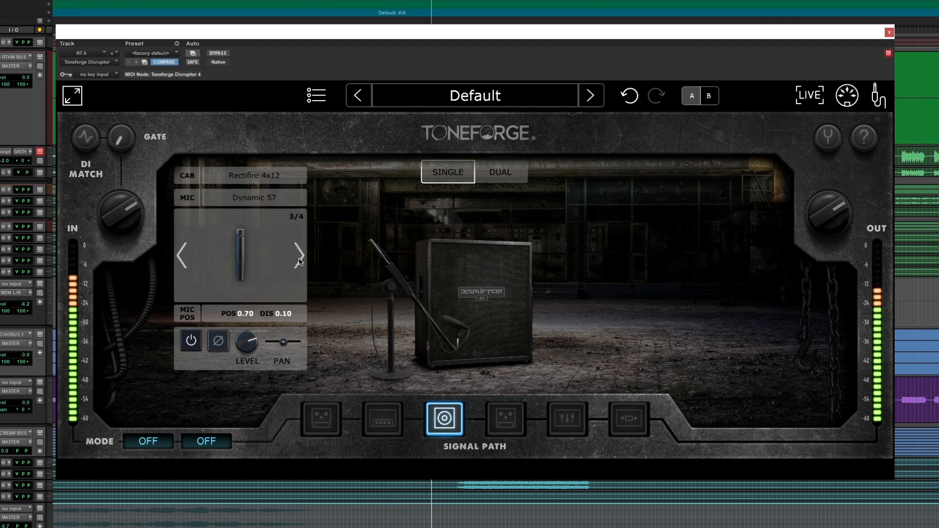
Step: Switch to dual cabinets with a Ribbon mic on the second one, and step its cabinet model past Rectifire 2x12
click(501, 177)
click(721, 291)
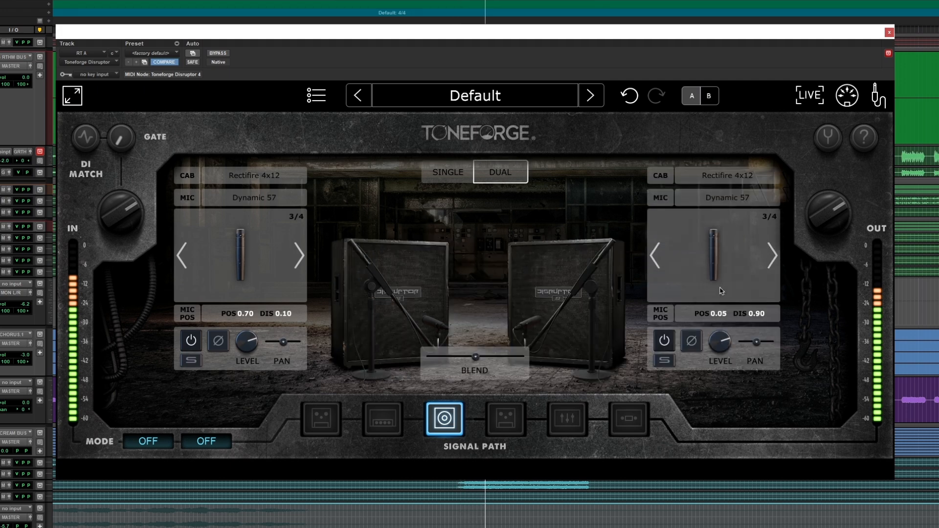
click(772, 256)
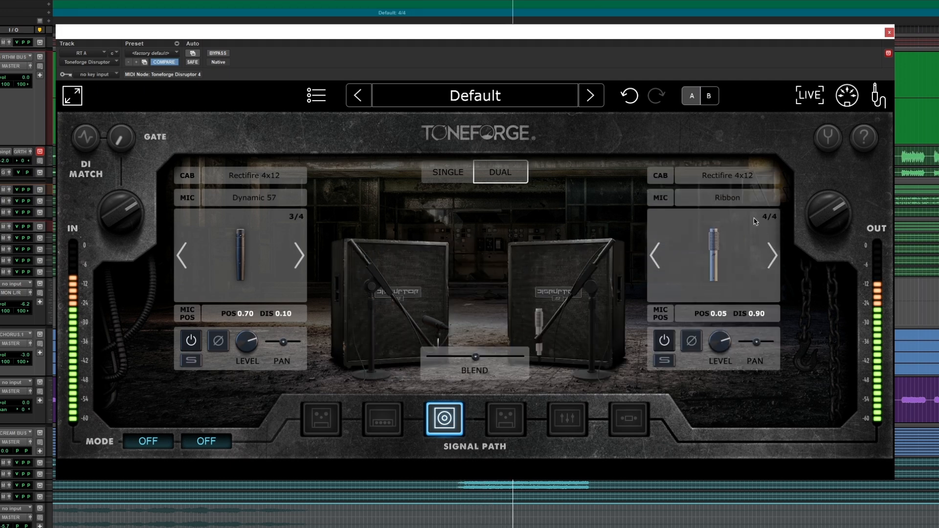
click(730, 185)
click(773, 235)
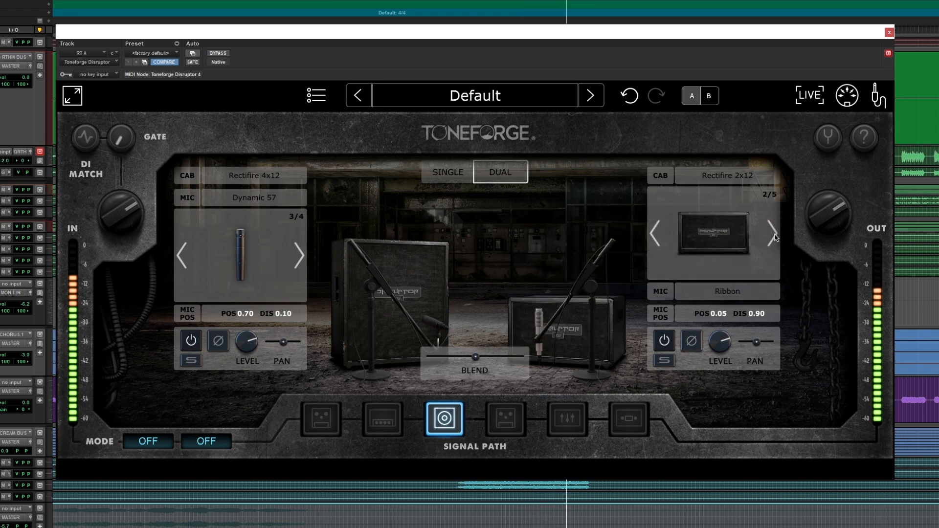
click(773, 235)
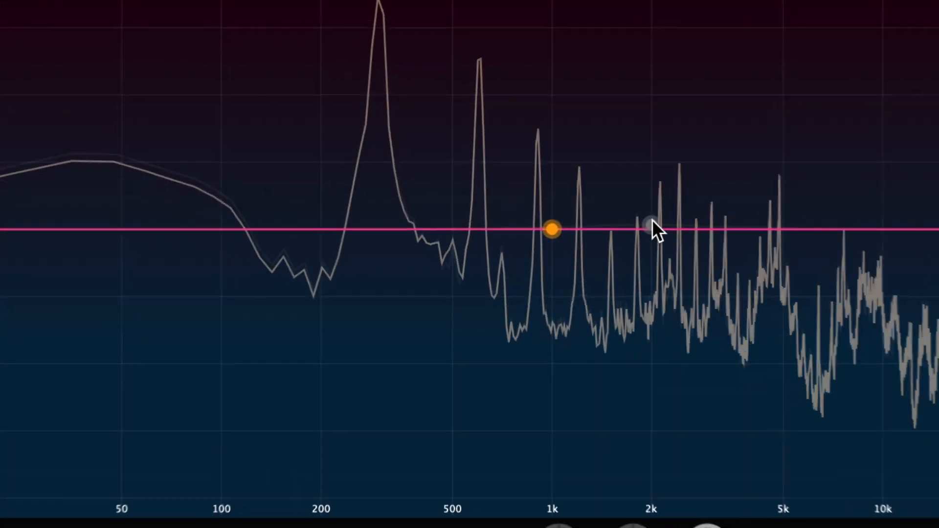
Step: Inspect the settings of the EQ's 2 kHz and 1 kHz bands and explore the flat curve above 300 Hz
double_click(656, 226)
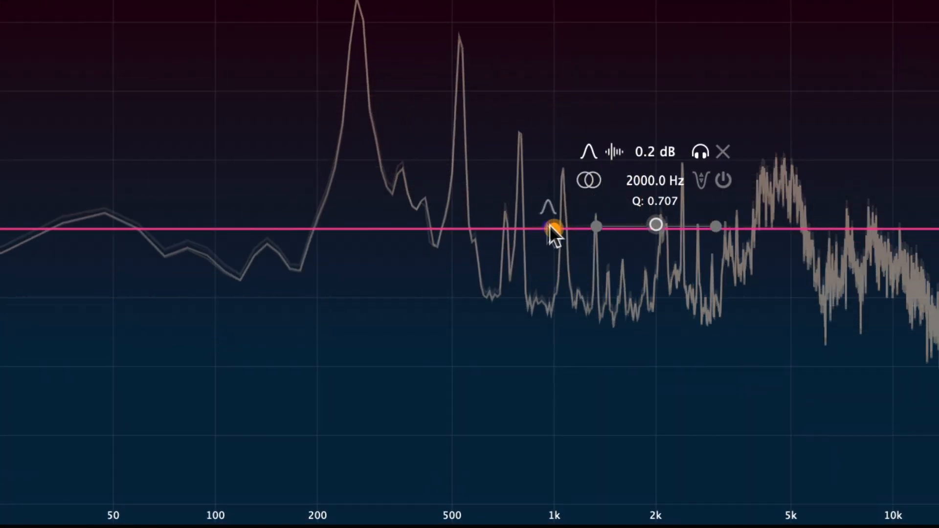
click(554, 228)
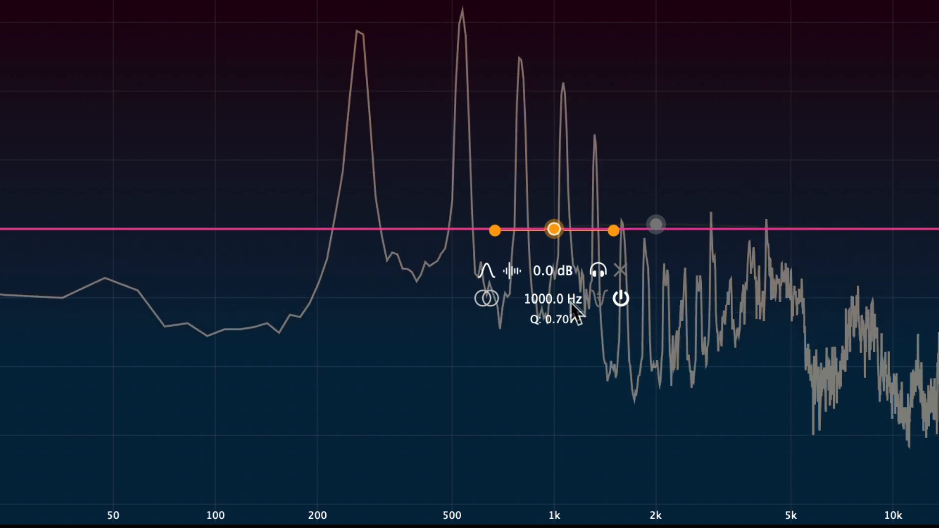
click(440, 329)
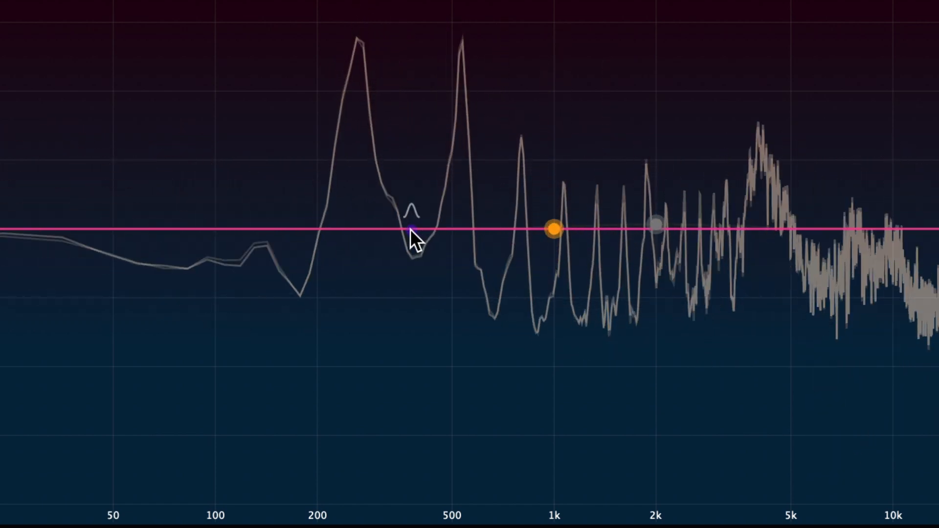
click(410, 229)
drag(411, 230, 519, 233)
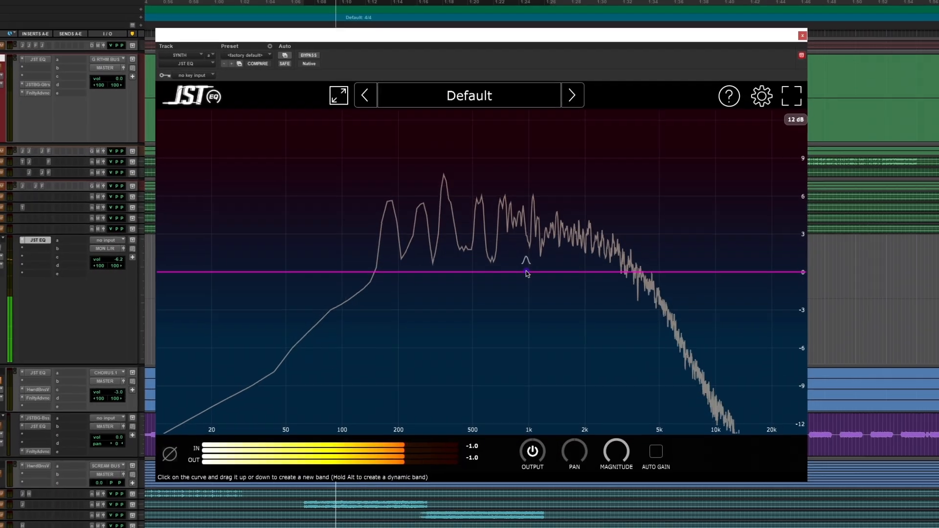
Step: Add two bands to the synth EQ, cutting 1.8 dB at 1085.0 Hz and 0.7 dB at 1971.8 Hz
drag(519, 274, 538, 294)
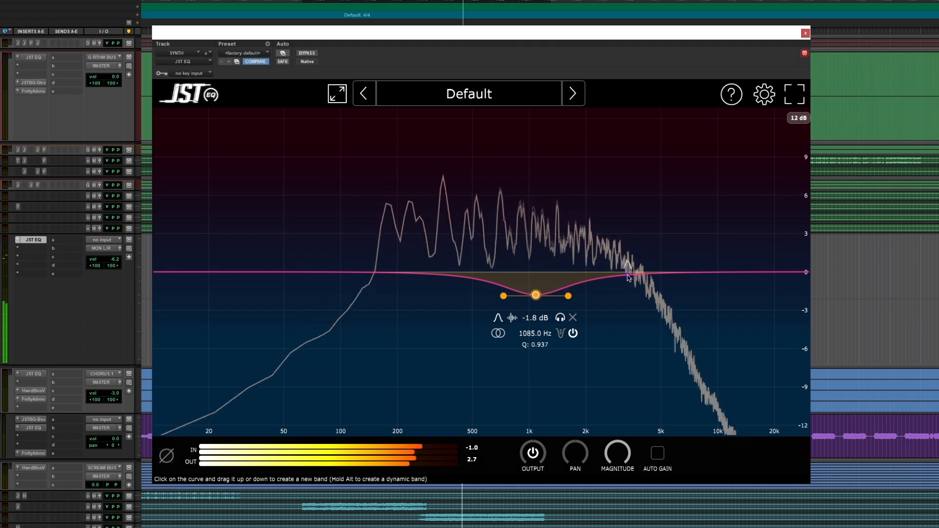
drag(616, 272, 585, 282)
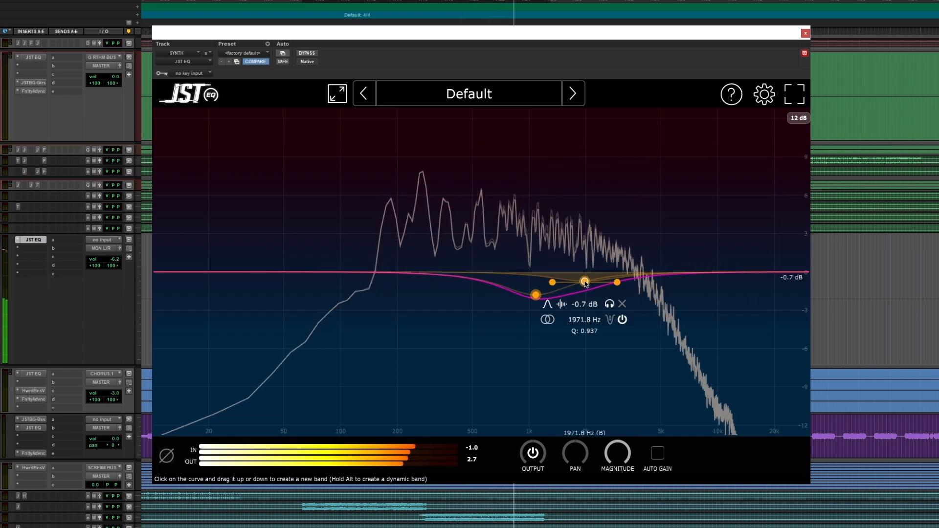
Step: Add a third synth EQ band, sweep it with a boost through about 780 Hz, and settle it as a cut
drag(426, 276, 492, 176)
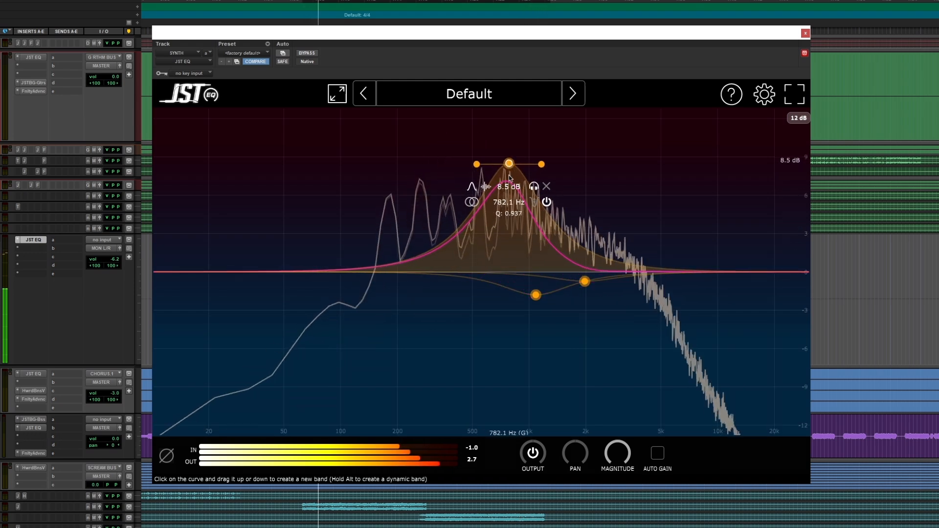
drag(501, 253, 492, 306)
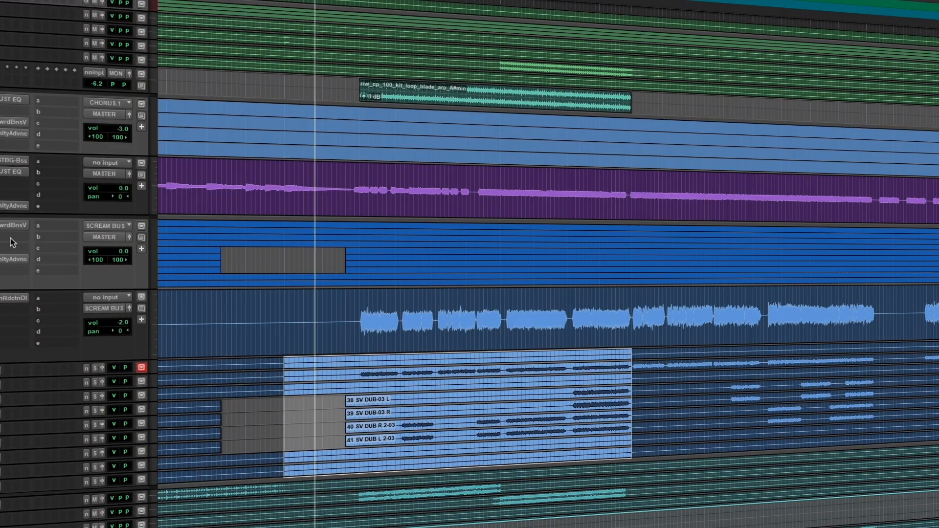
Step: Insert JST EQ on the SCREAM BUS and add a high shelf boosting 1.8 dB at 7961.3 Hz
click(12, 240)
text(jst eq)
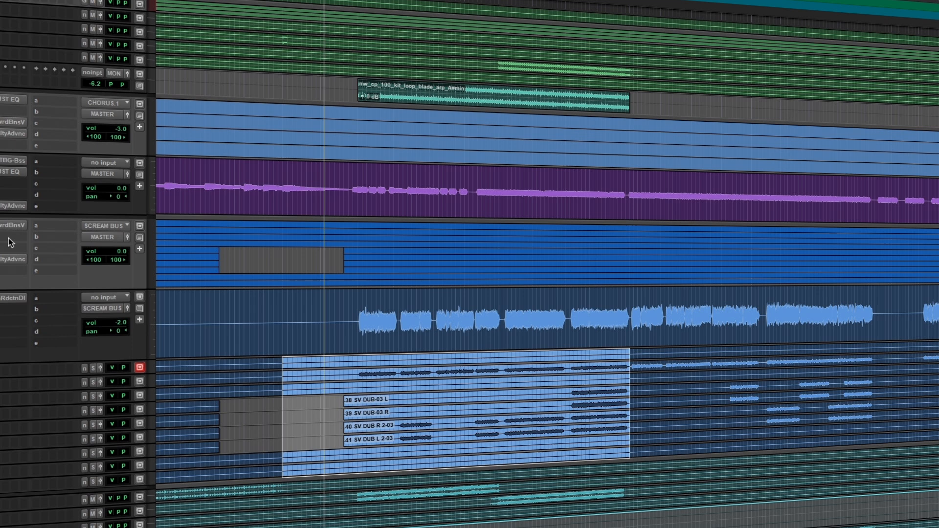
click(70, 251)
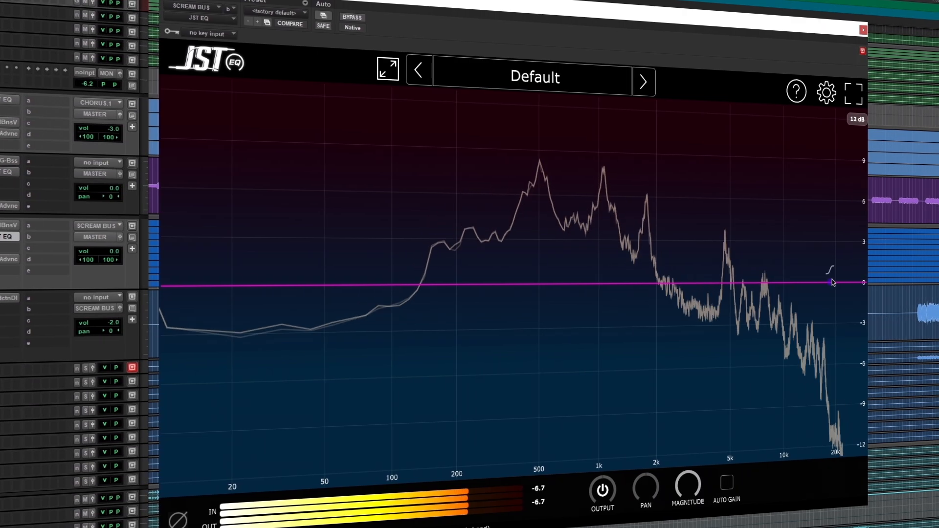
drag(831, 279, 758, 261)
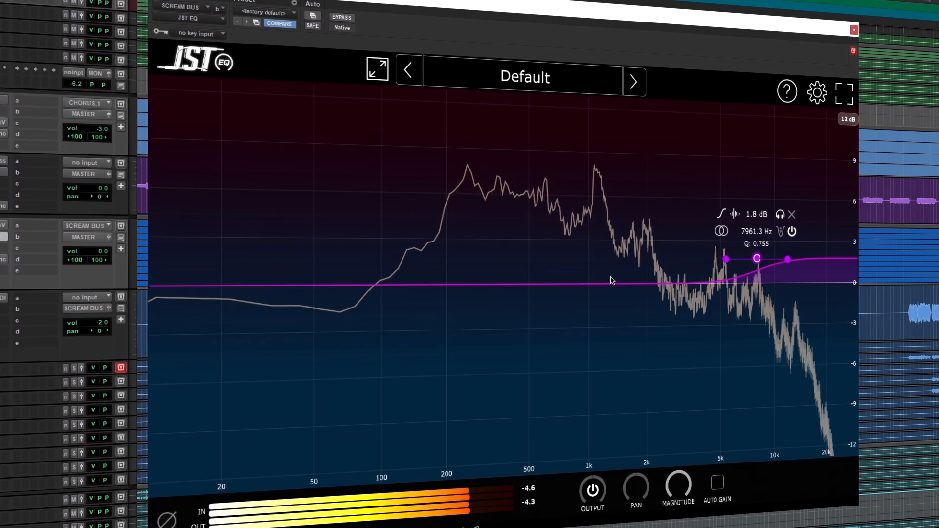
Step: Add a bell band cutting 0.8 dB at 523.2 Hz to the scream EQ, plus a gentle upper-mid boost
drag(596, 285, 532, 175)
drag(525, 287, 526, 296)
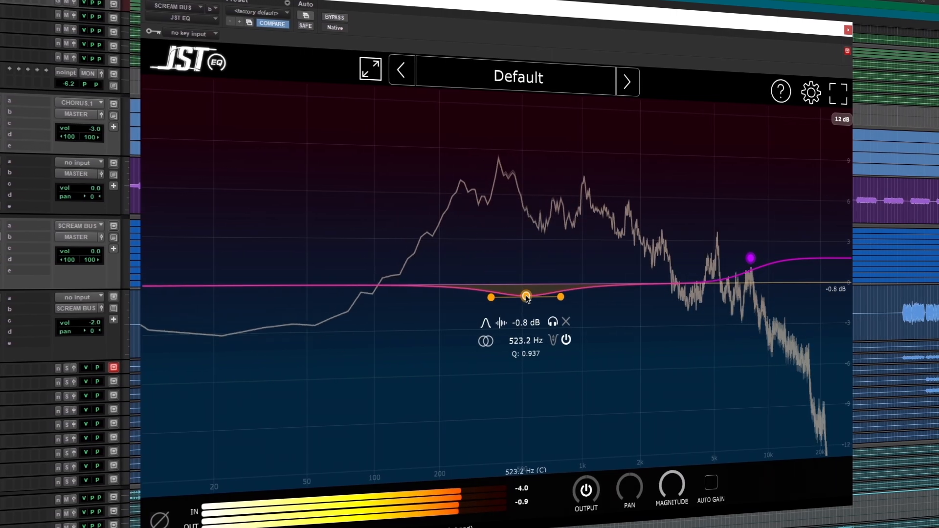
drag(616, 284, 691, 273)
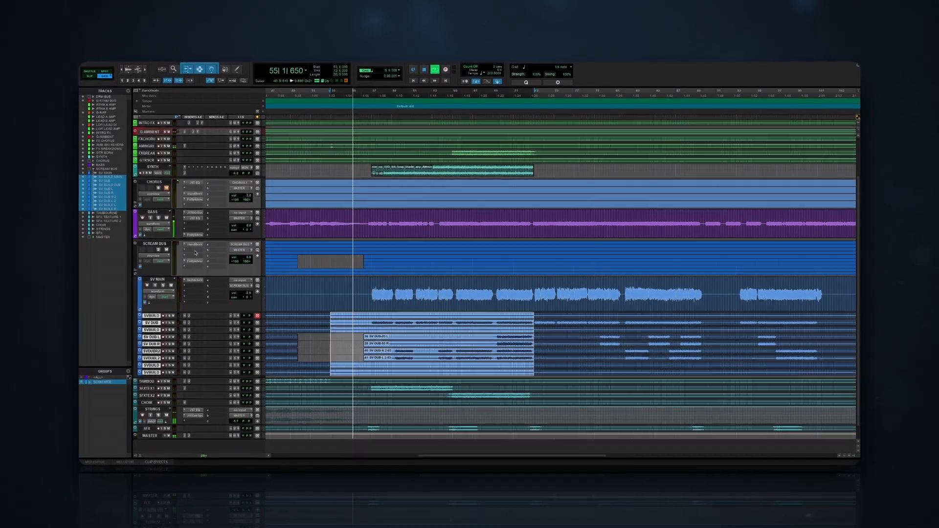
Step: Place JST EQ in the SCREAM BUS's empty second insert and raise a high shelf by 1.8 dB at 7961.3 Hz
click(195, 251)
text(jst eq)
click(226, 259)
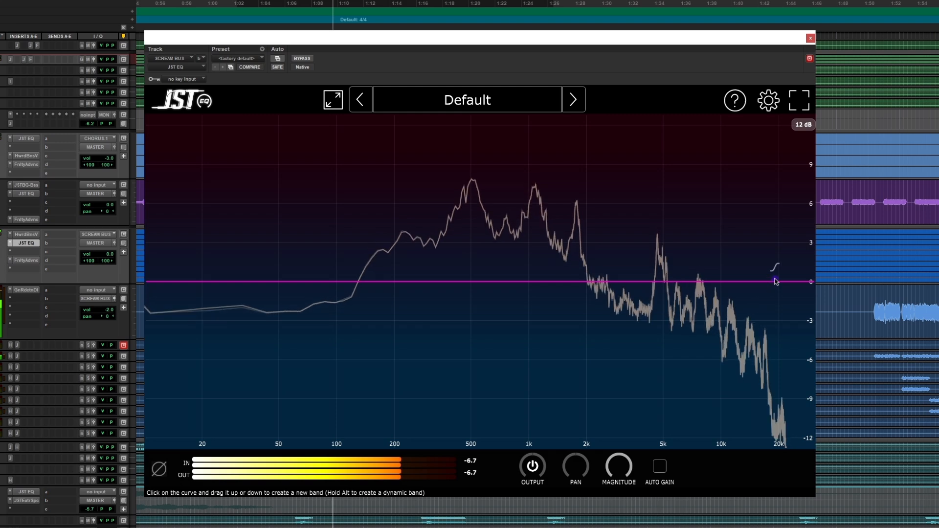
drag(776, 281, 703, 261)
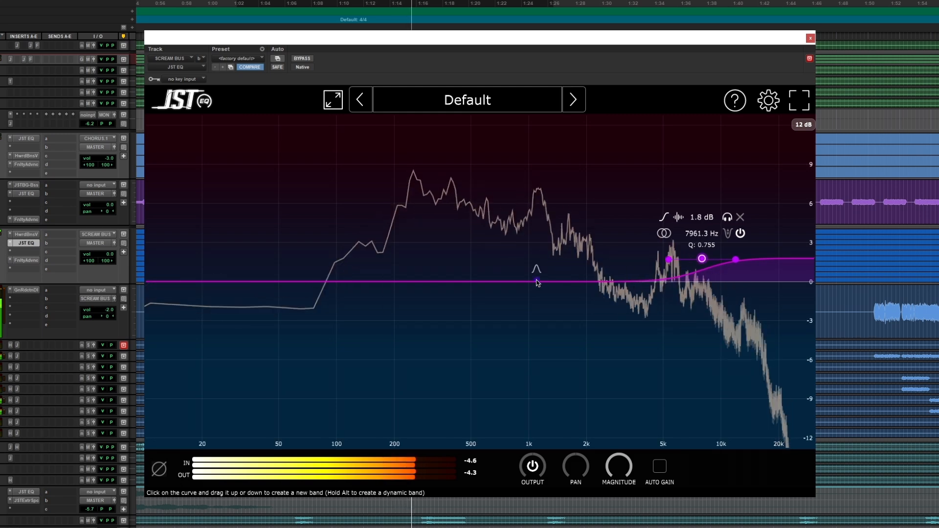
Step: Shape the scream mids with a 0.8 dB cut at 523.2 Hz, a 0.9 dB boost at 3996.3 Hz and a slight lift near 2 kHz
drag(537, 283, 474, 292)
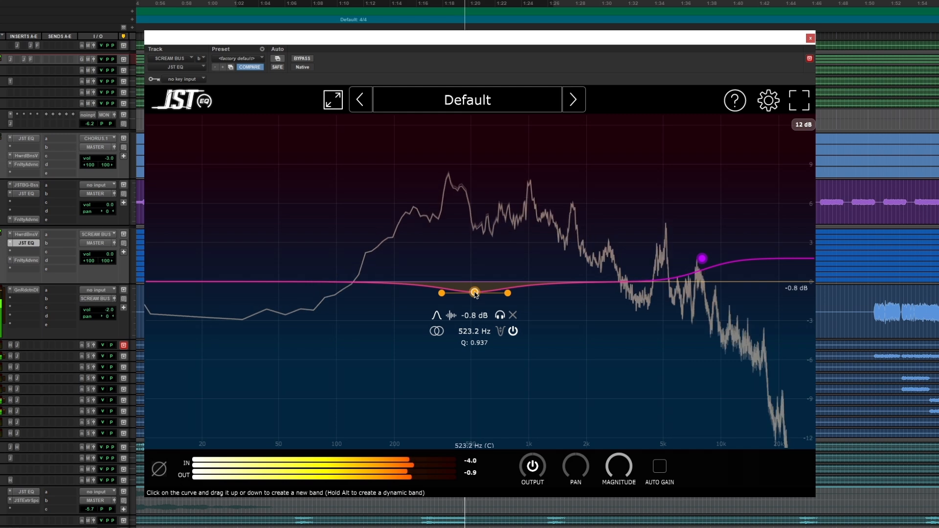
drag(552, 286, 640, 271)
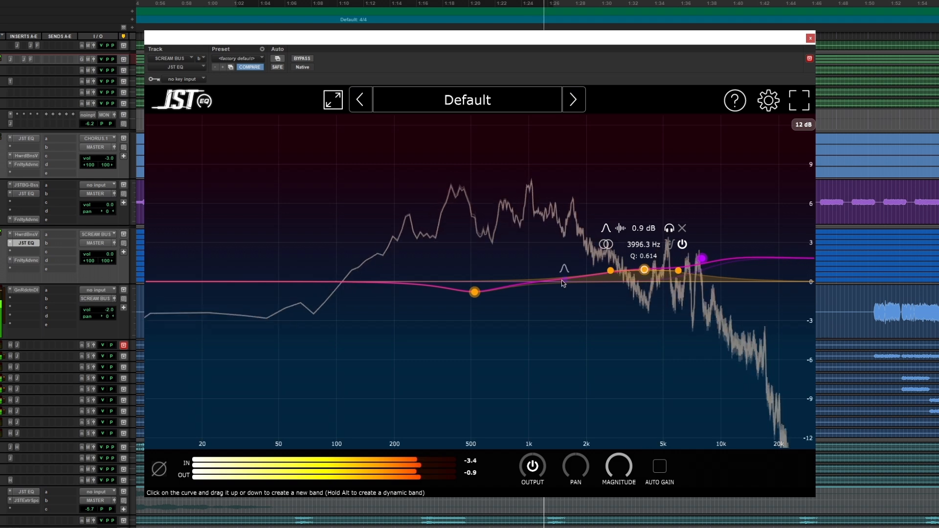
drag(540, 286, 588, 278)
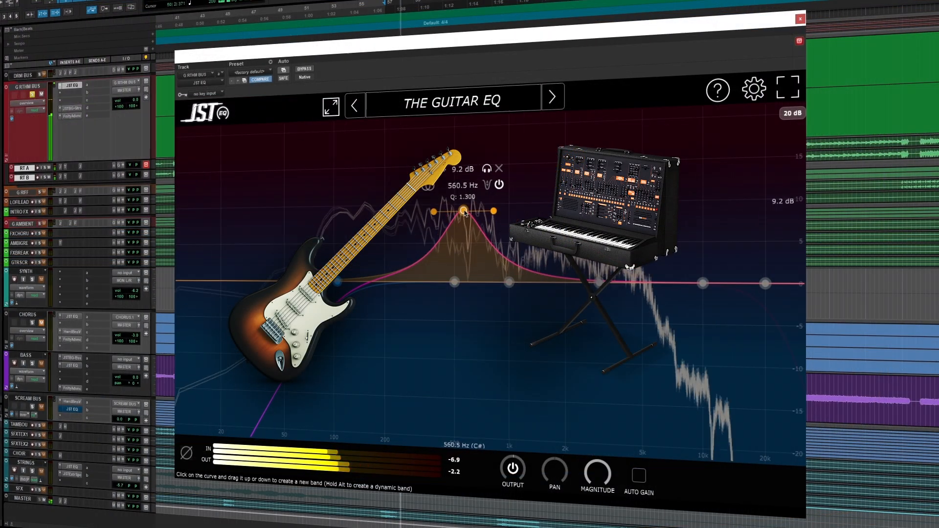
Step: On the guitar EQ, turn the boosted low-mid band into a cut just below 500 Hz and sweep the 500 Hz band upward as a boost
drag(465, 213, 440, 315)
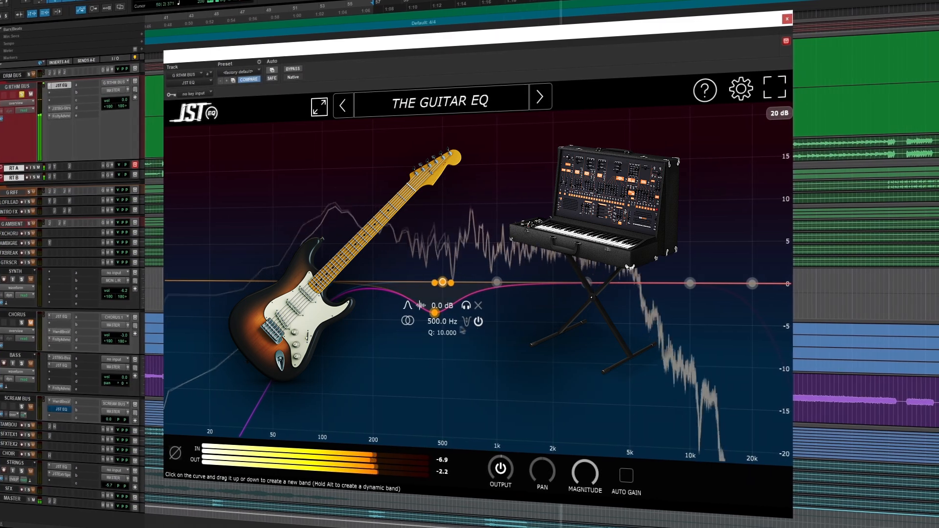
drag(443, 282, 553, 207)
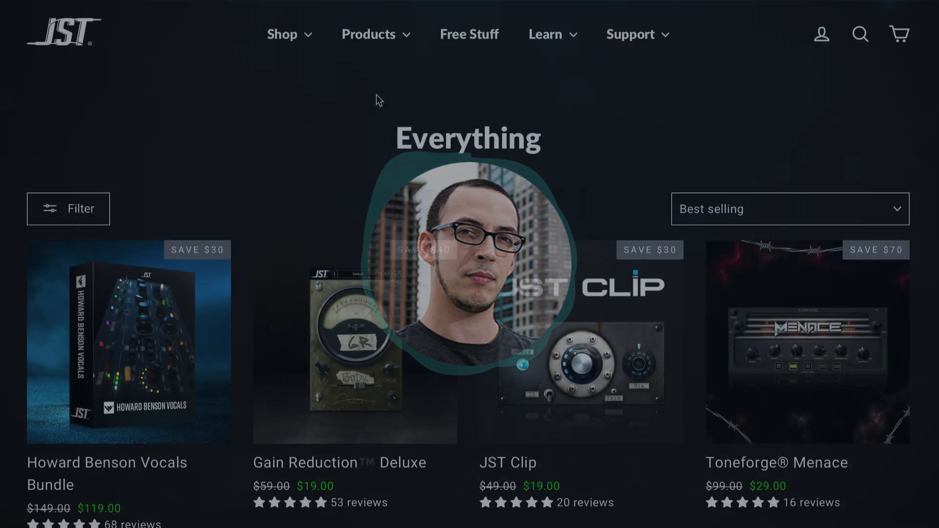
Step: Switch to the JST web store and look through the Gain Reduction Deluxe and Toneforge Disruptor product pages
click(332, 316)
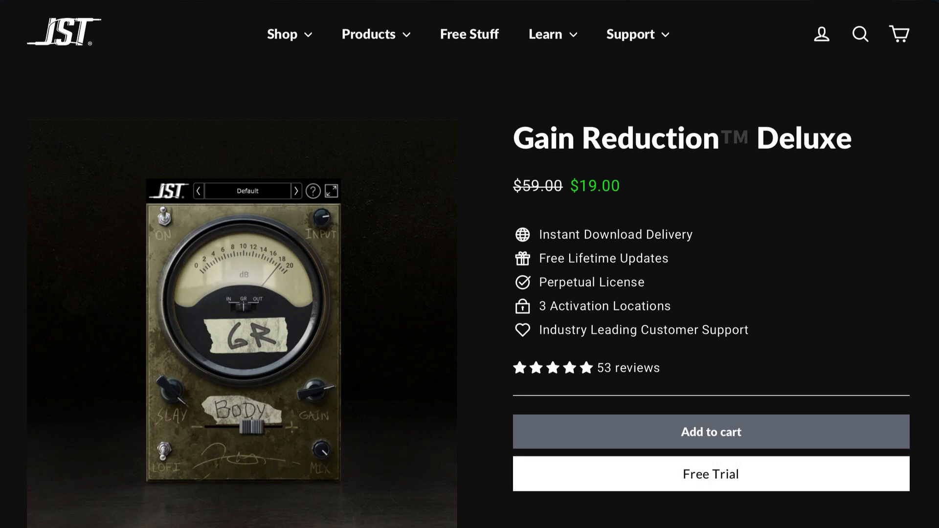
scroll(470, 264, down, 8)
scroll(470, 264, up, 8)
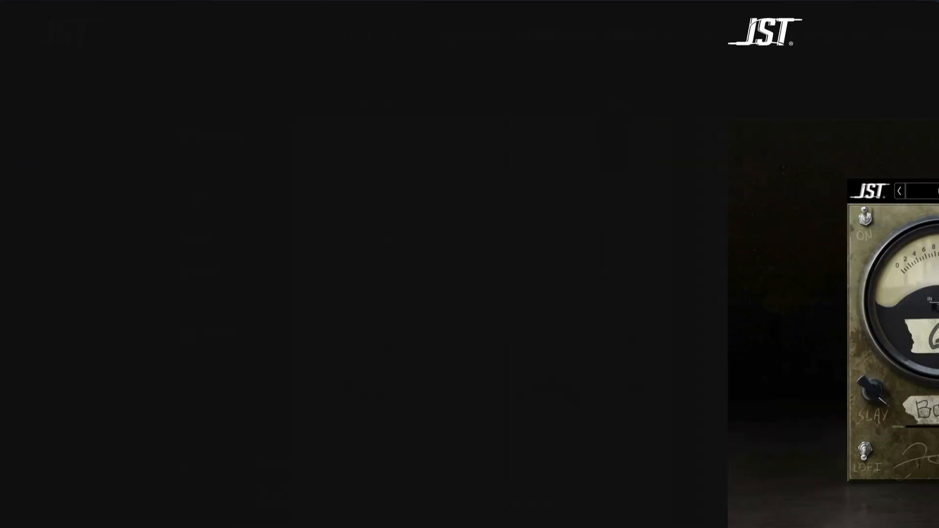
click(386, 235)
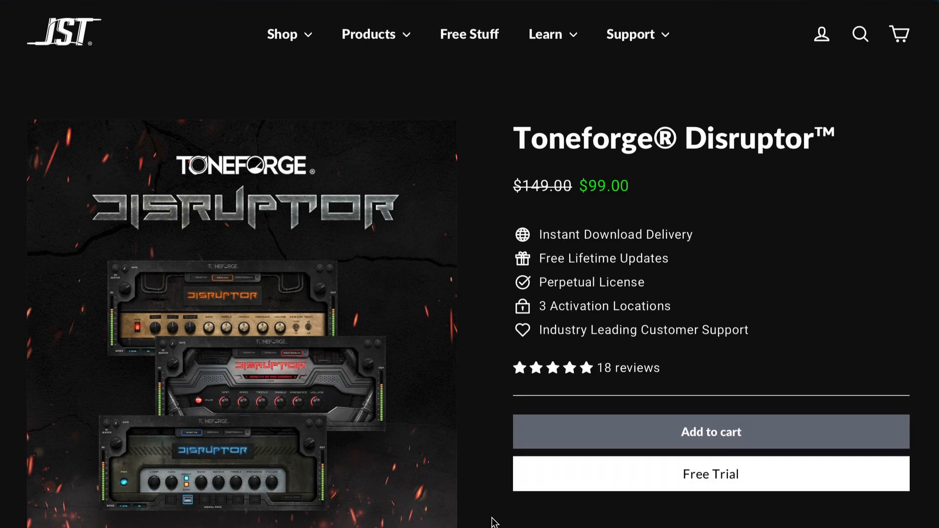
scroll(493, 521, down, 7)
scroll(504, 523, up, 7)
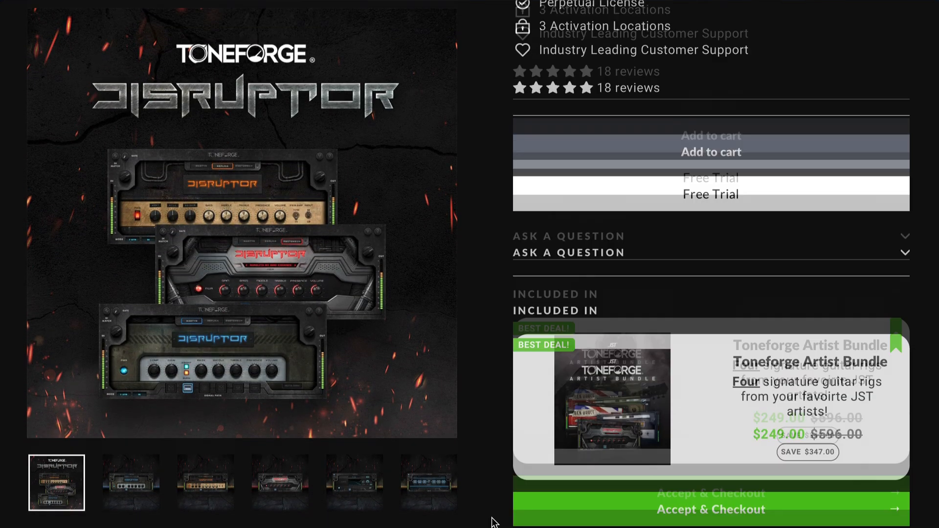